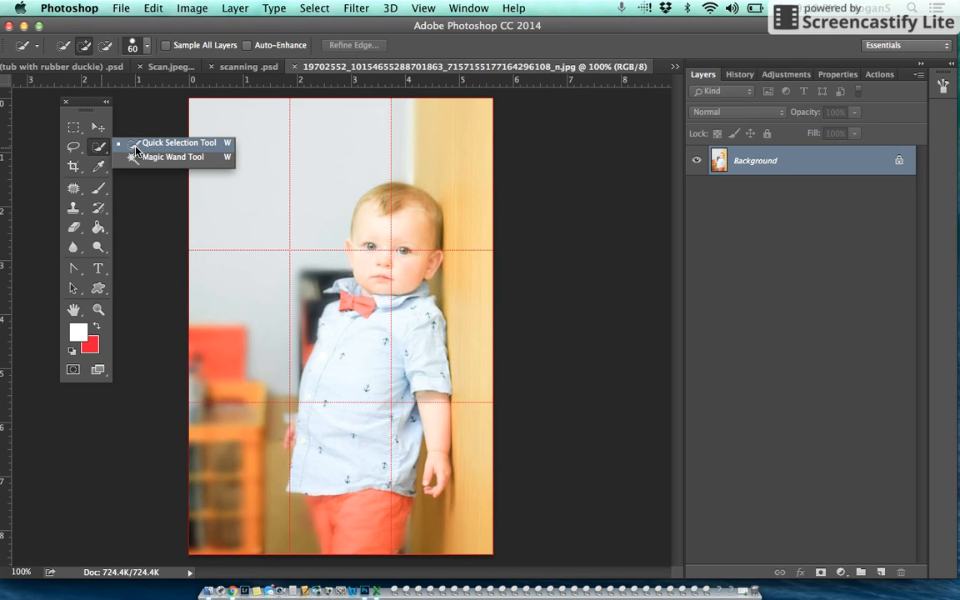
Activate the Quick Selection tool and enlarge its brush to 250.
left_click(136, 147)
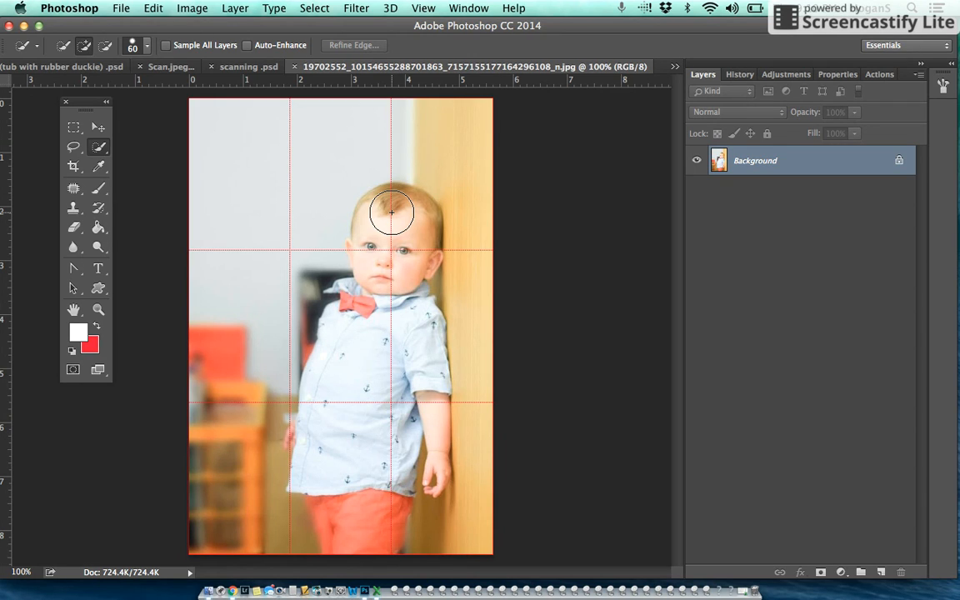
key("bracketright")
key("bracketright")
key("bracketright")
key("bracketright")
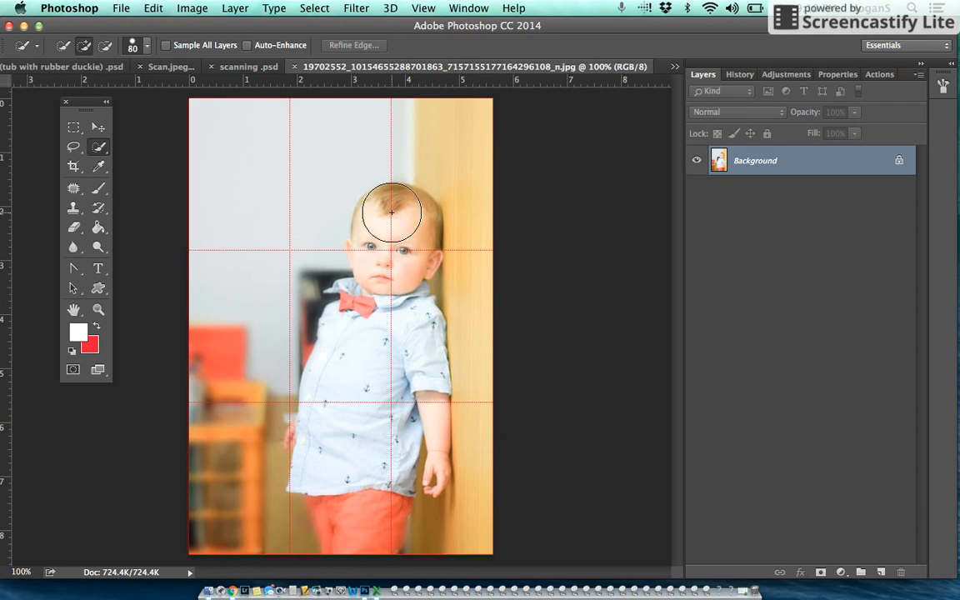
key("bracketright")
key("bracketright")
key("bracketright")
key("bracketright")
key("bracketright")
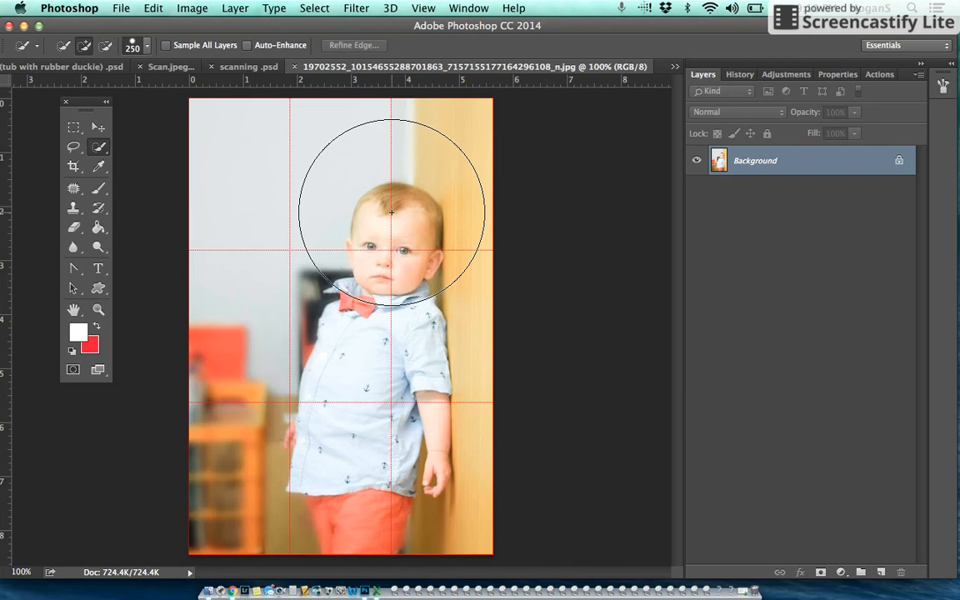
Reduce the Quick Selection brush size to 60.
key("bracketleft")
key("bracketleft")
key("bracketleft")
key("bracketleft")
key("bracketleft")
key("bracketleft")
key("bracketleft")
key("bracketleft")
key("bracketleft")
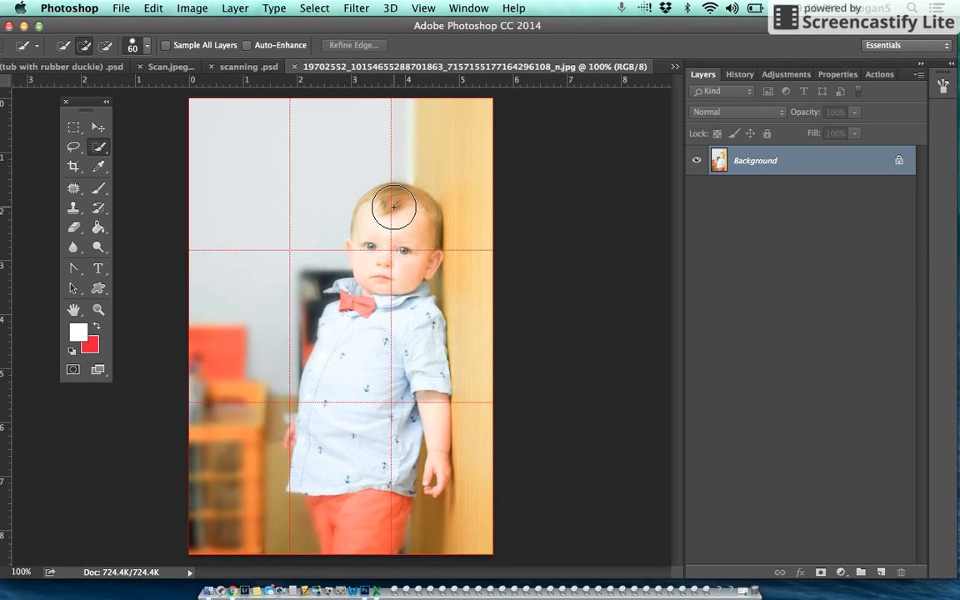
Brush a quick selection over the boy from head to trousers and undo the last addition beside the trousers.
left_click_drag(393, 206, 392, 206)
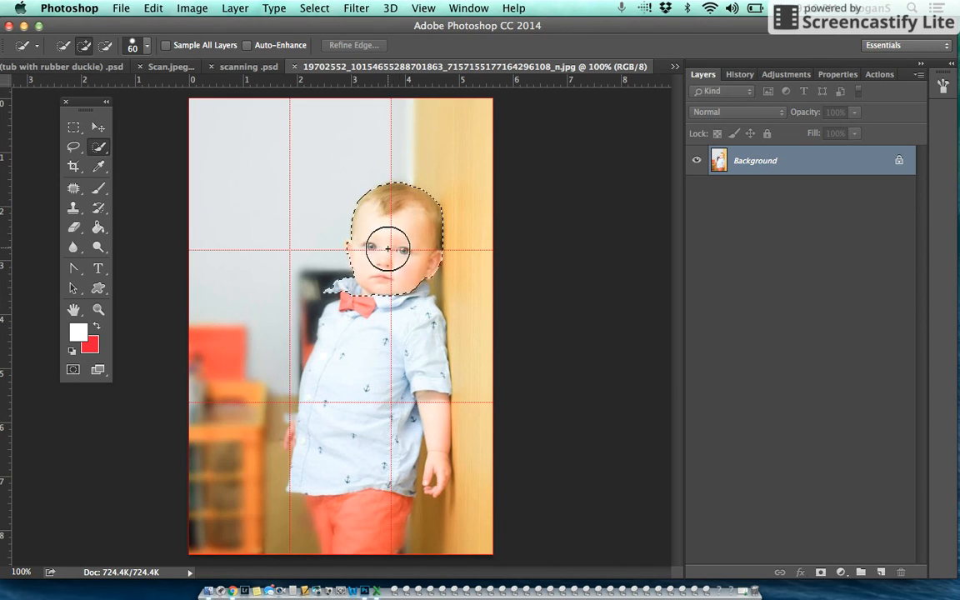
mouse_move(376, 308)
left_mouse_down()
mouse_move(357, 484)
mouse_move(364, 518)
mouse_move(341, 516)
mouse_move(337, 505)
left_mouse_up()
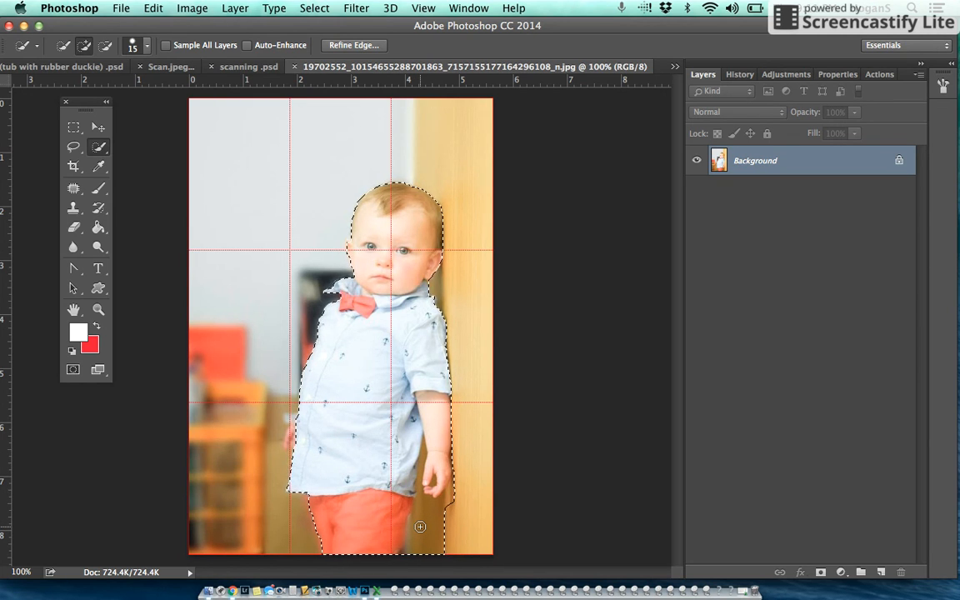
key("super+z")
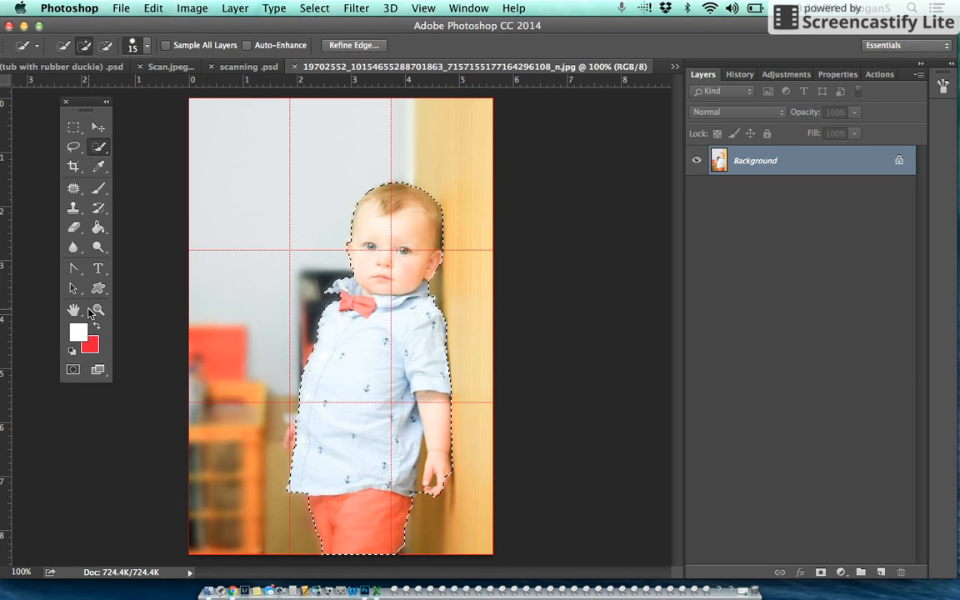
Zoom to 300% on the front edge of the shirt and add the small partly hidden hand to the selection.
left_click(102, 309)
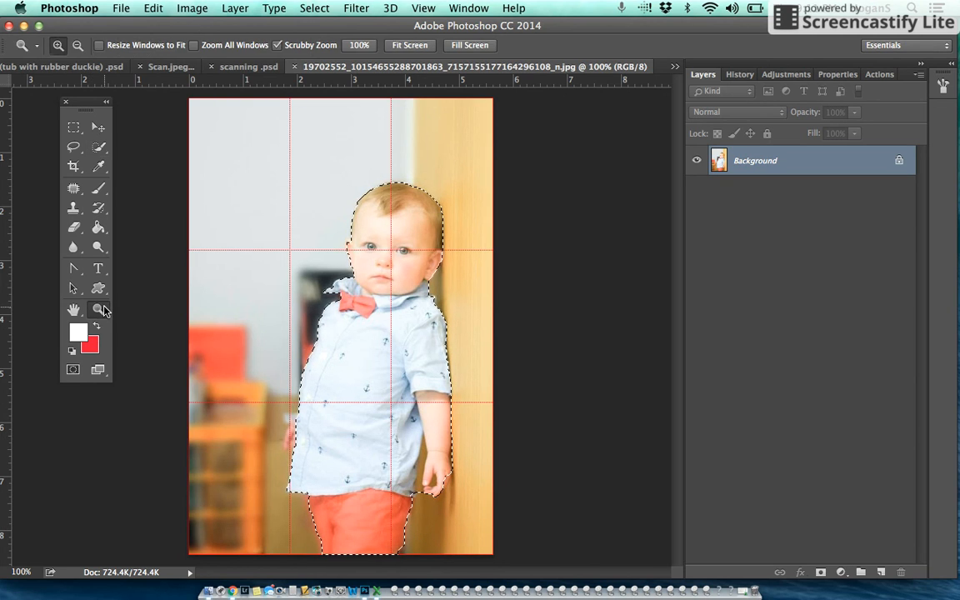
left_click(294, 452)
left_click(294, 452)
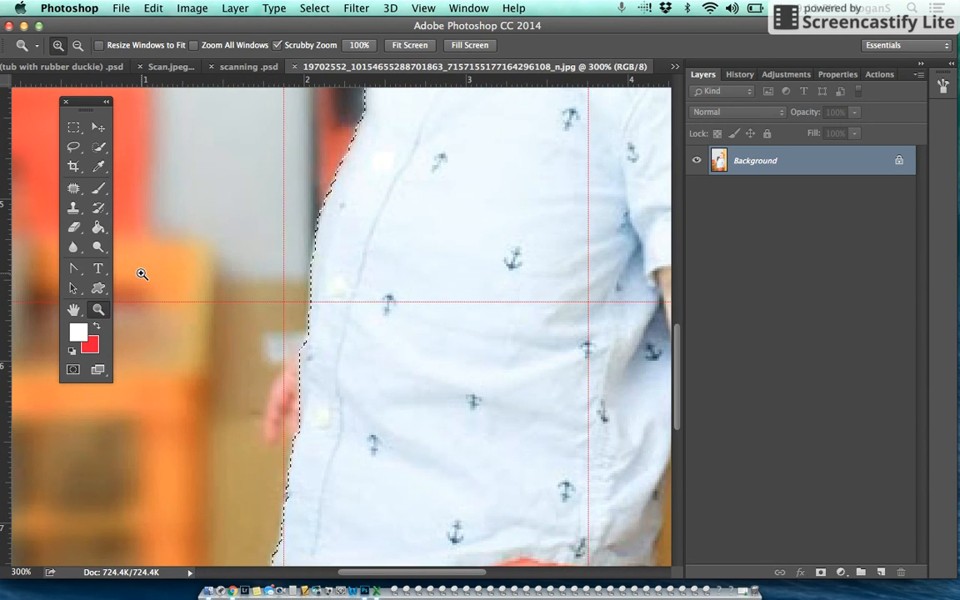
left_click(98, 147)
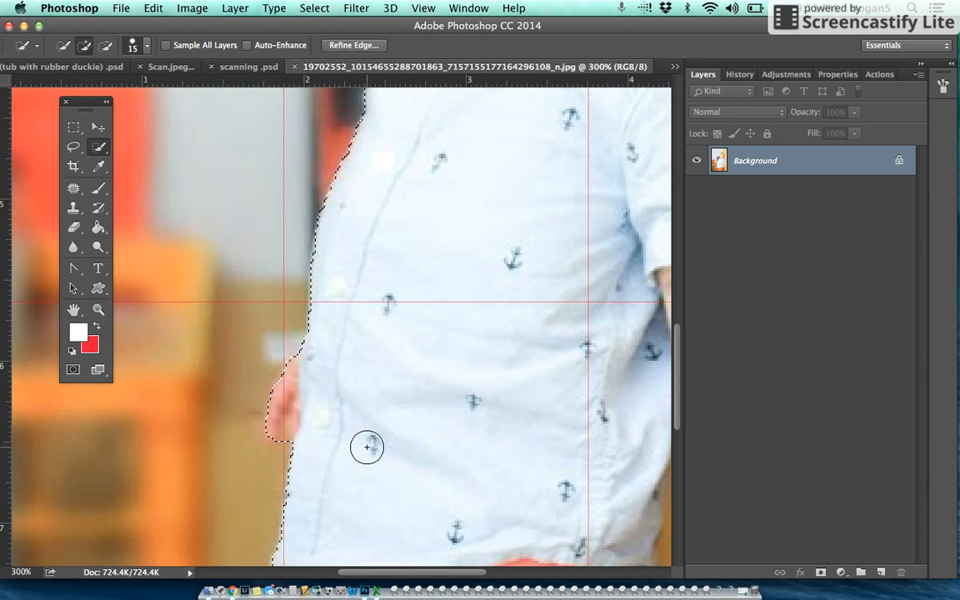
Examine the selection outline around the boy's trousers, lowered hand, arm, collar and head.
scroll(367, 446, "down", 5)
scroll(367, 446, "right", 2)
scroll(366, 447, "down", 5)
scroll(366, 448, "right", 2)
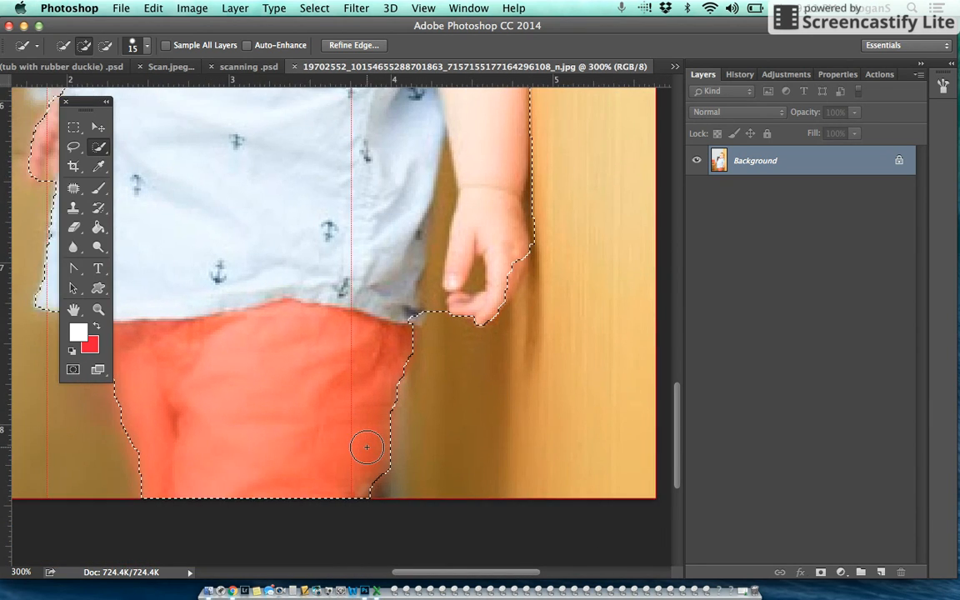
scroll(367, 448, "up", 5)
scroll(366, 447, "right", 3)
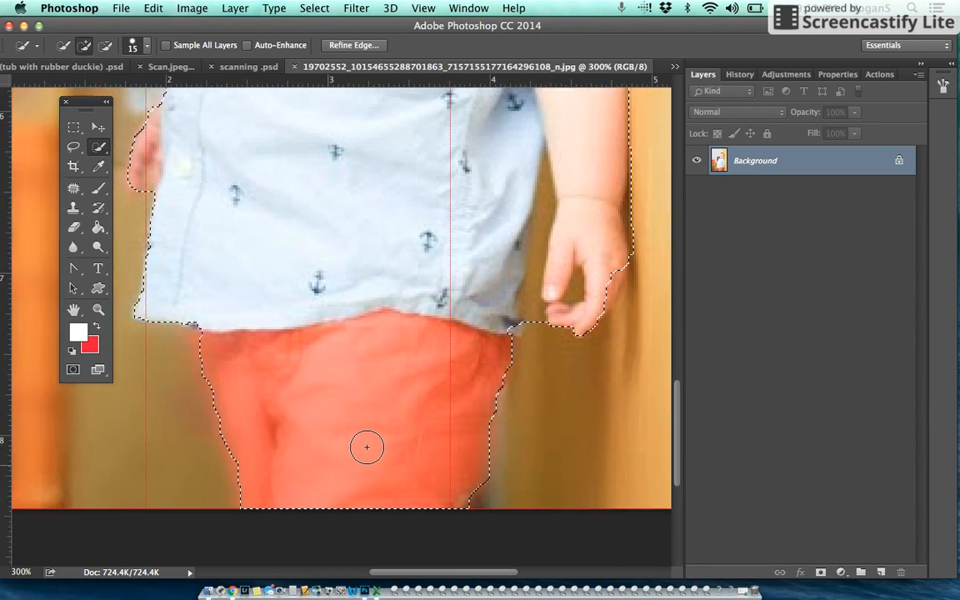
scroll(390, 419, "up", 1)
scroll(390, 419, "right", 1)
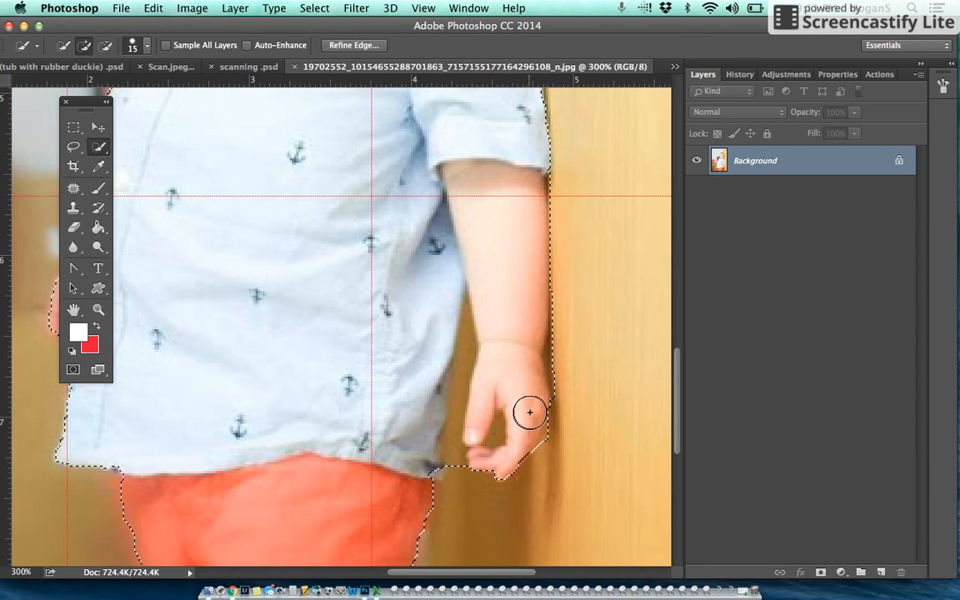
scroll(466, 390, "up", 4)
scroll(465, 391, "down", 4)
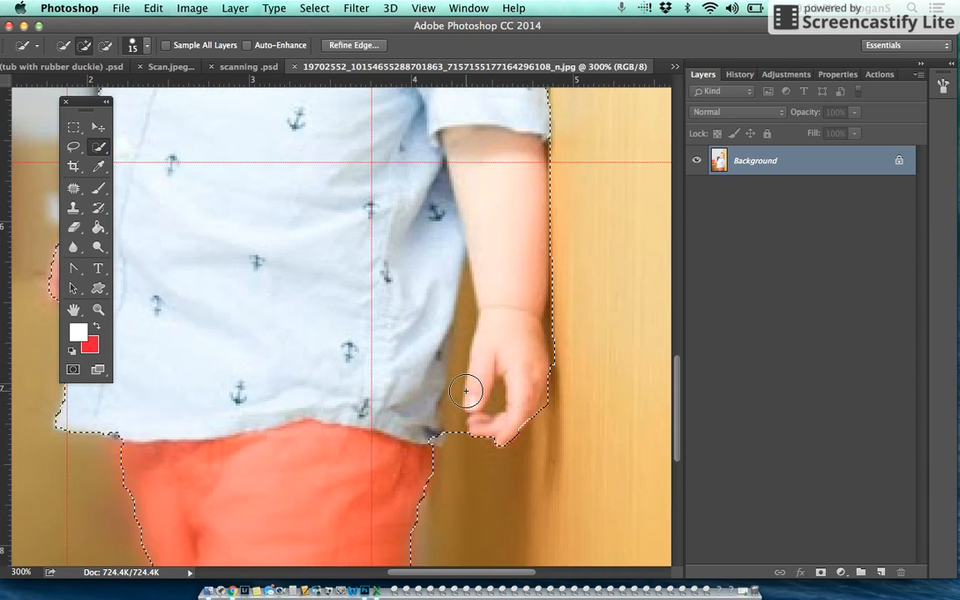
scroll(465, 390, "up", 8)
scroll(466, 391, "left", 2)
scroll(465, 391, "up", 8)
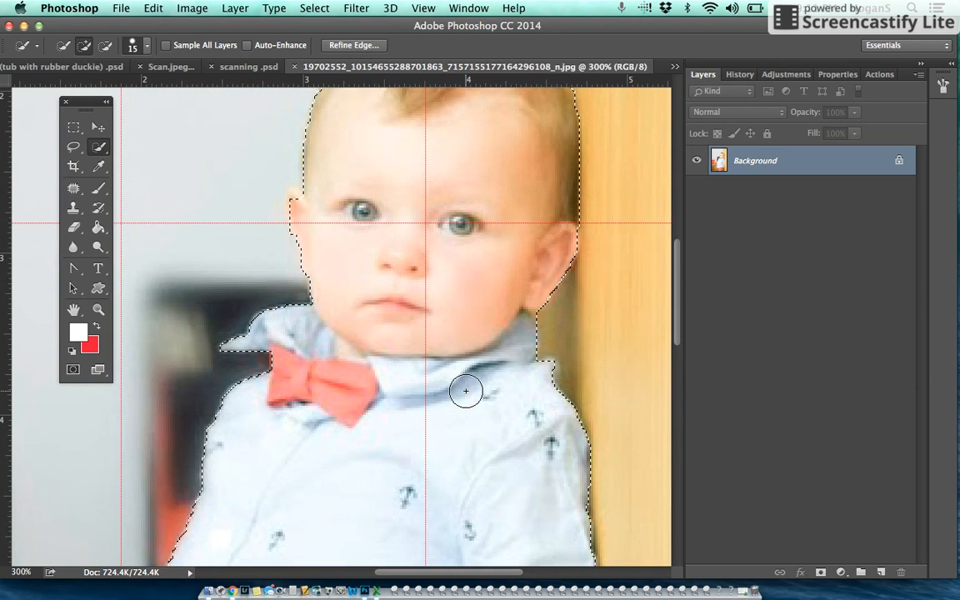
scroll(465, 391, "down", 6)
scroll(465, 391, "right", 1)
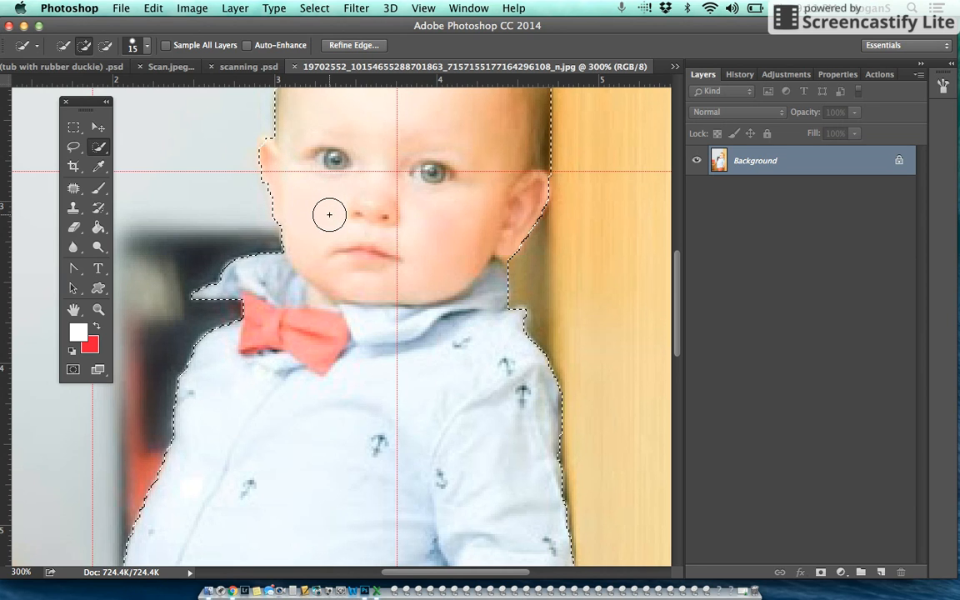
scroll(371, 287, "down", 10)
scroll(372, 288, "right", 4)
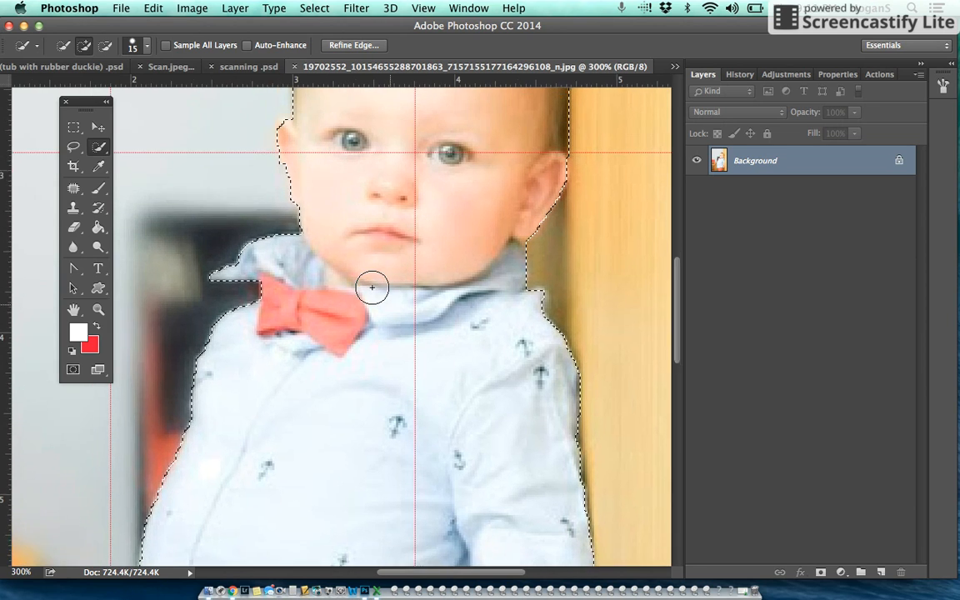
scroll(372, 288, "down", 18)
scroll(372, 288, "right", 4)
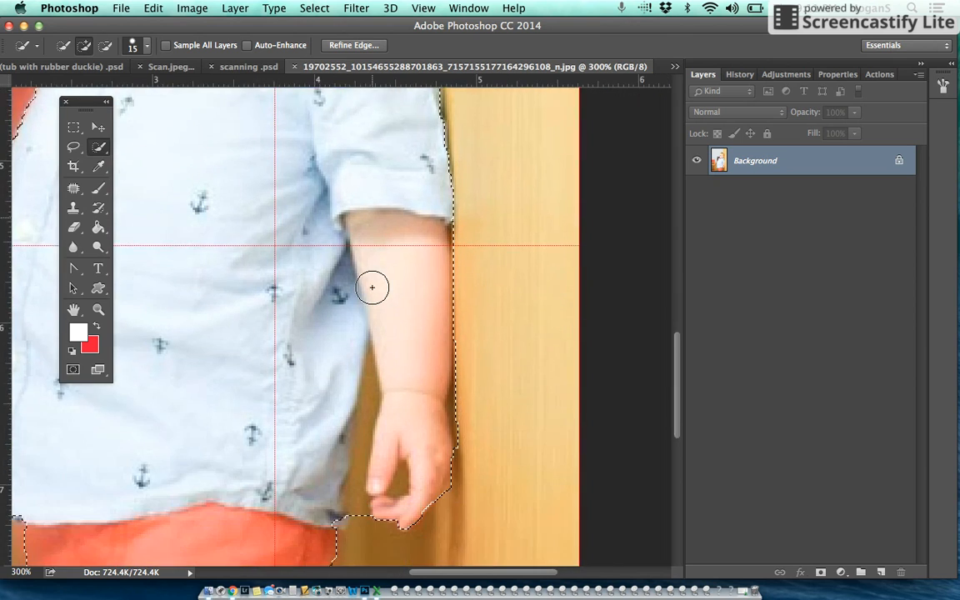
scroll(371, 287, "left", 8)
scroll(371, 287, "up", 6)
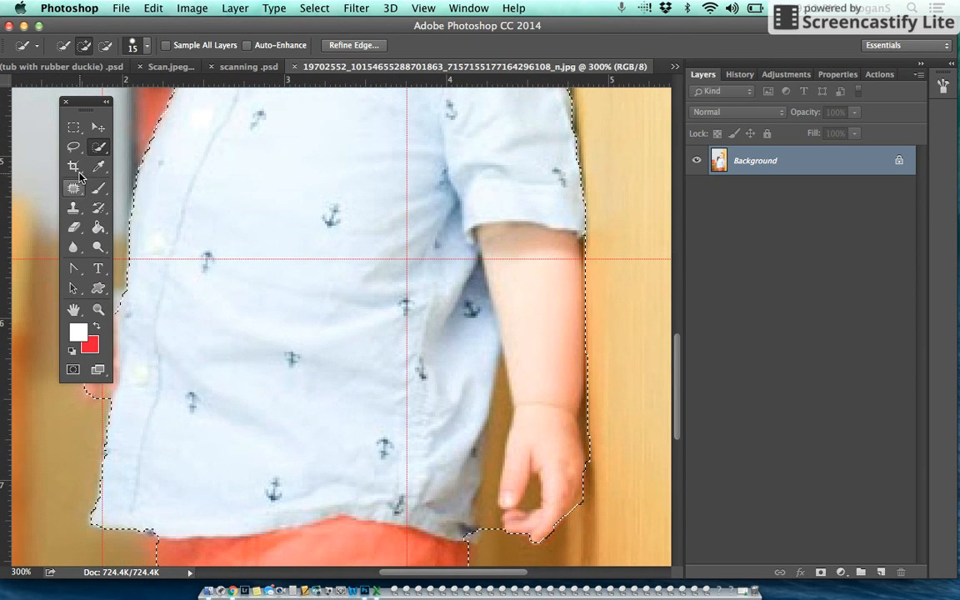
Activate the standard Lasso tool and check the selection edge around the boy's ear, collar and lowered arm.
left_click(75, 150)
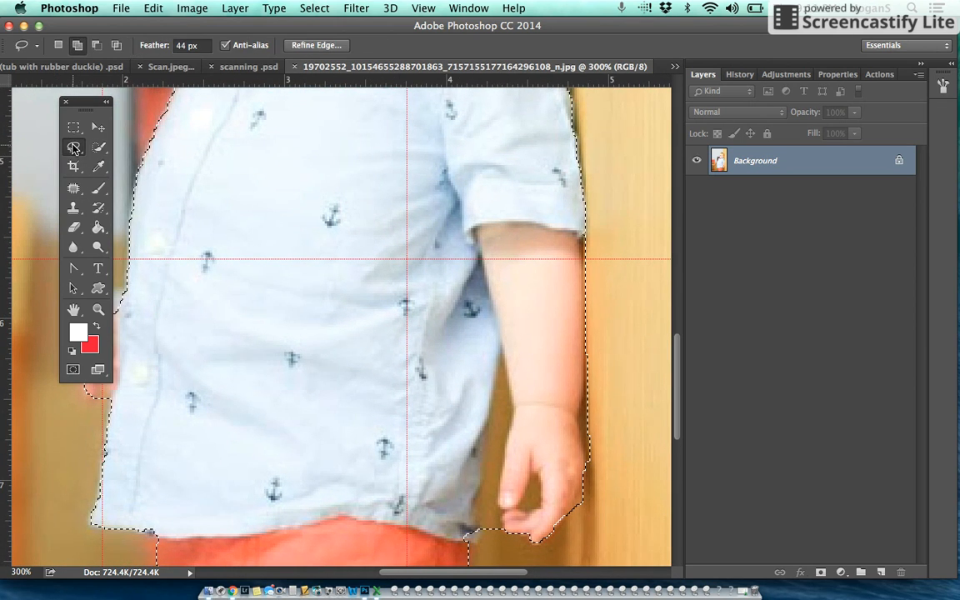
left_click(122, 145)
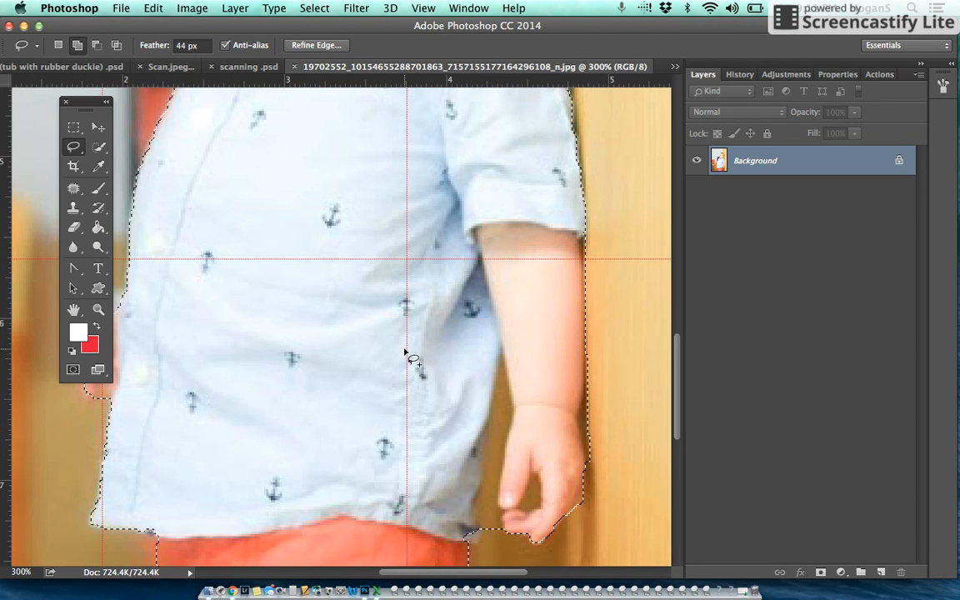
scroll(406, 353, "up", 15)
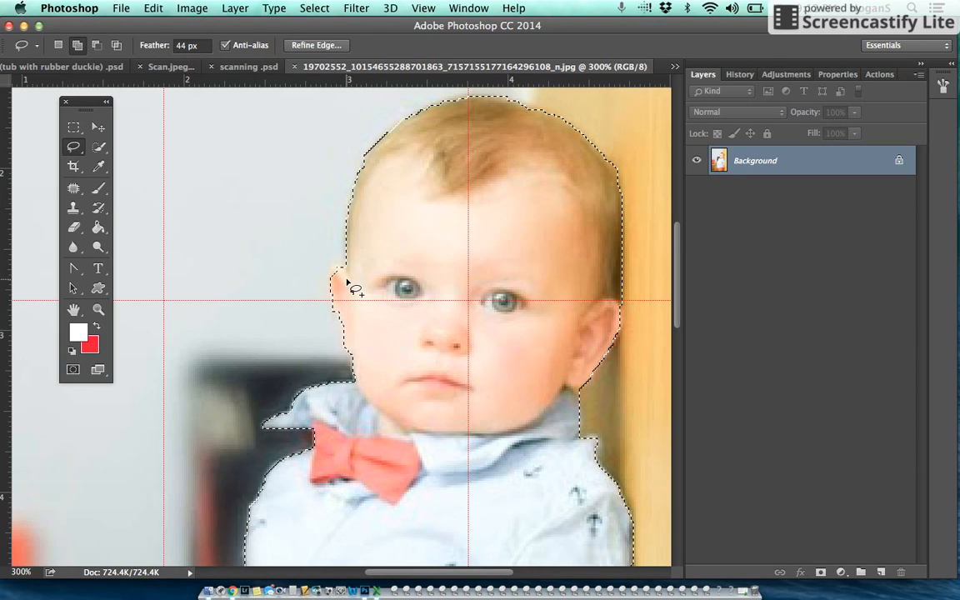
left_click_drag(343, 298, 343, 300)
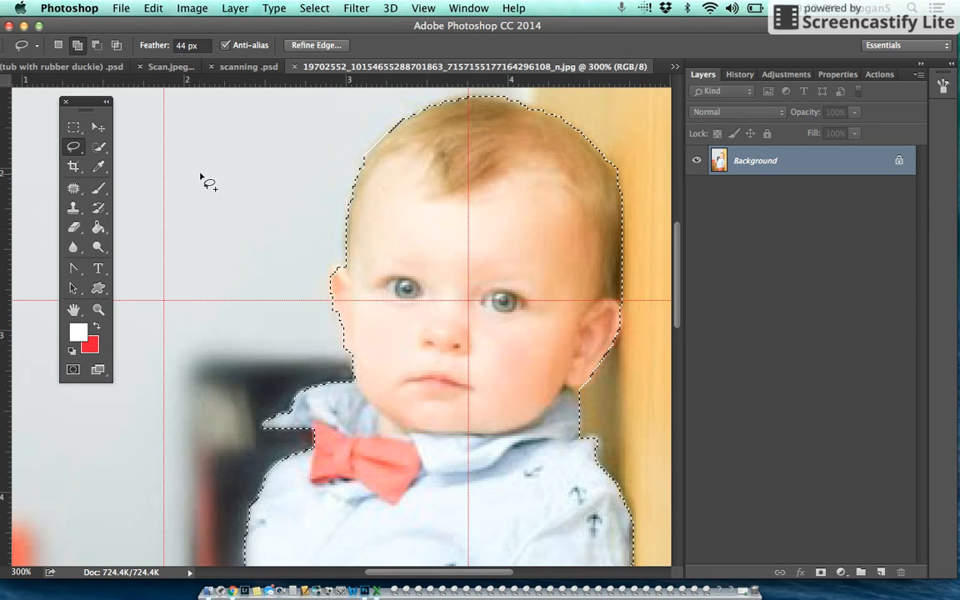
mouse_move(367, 263)
left_mouse_down()
mouse_move(305, 300)
mouse_move(381, 317)
left_mouse_up()
scroll(382, 317, "down", 3)
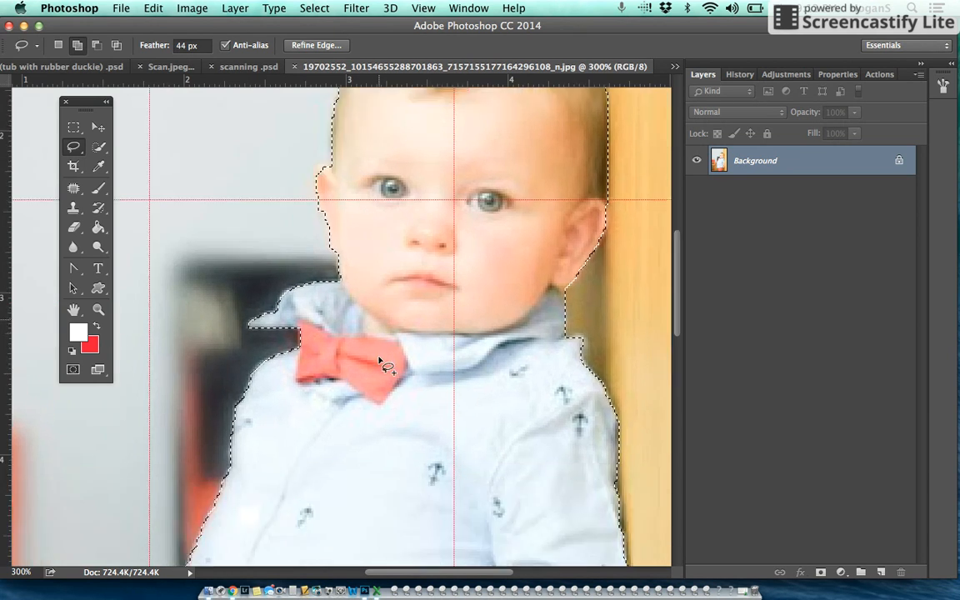
scroll(383, 364, "down", 10)
scroll(381, 360, "up", 5)
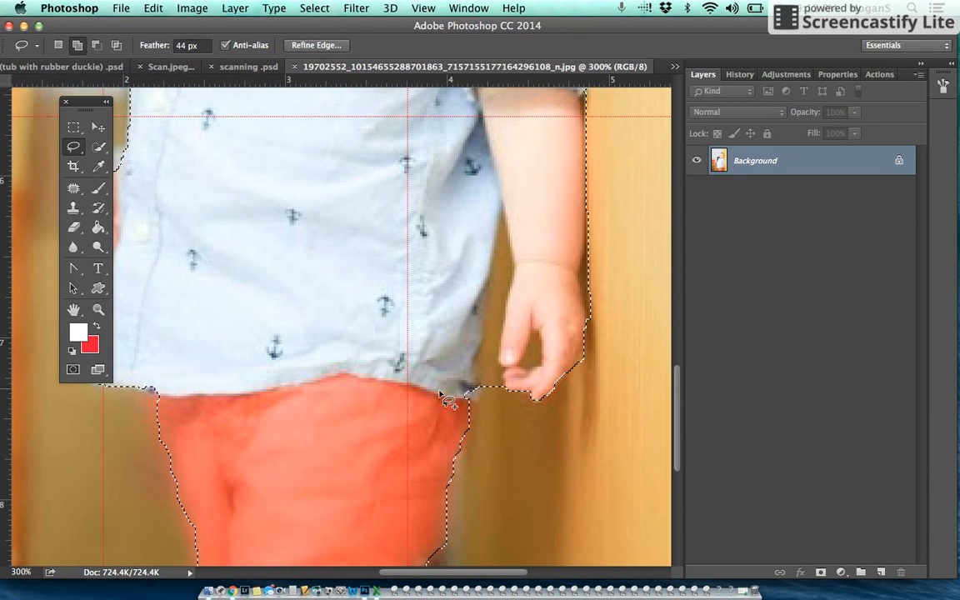
mouse_move(575, 239)
left_mouse_down()
mouse_move(623, 283)
mouse_move(556, 281)
mouse_move(574, 222)
left_mouse_up()
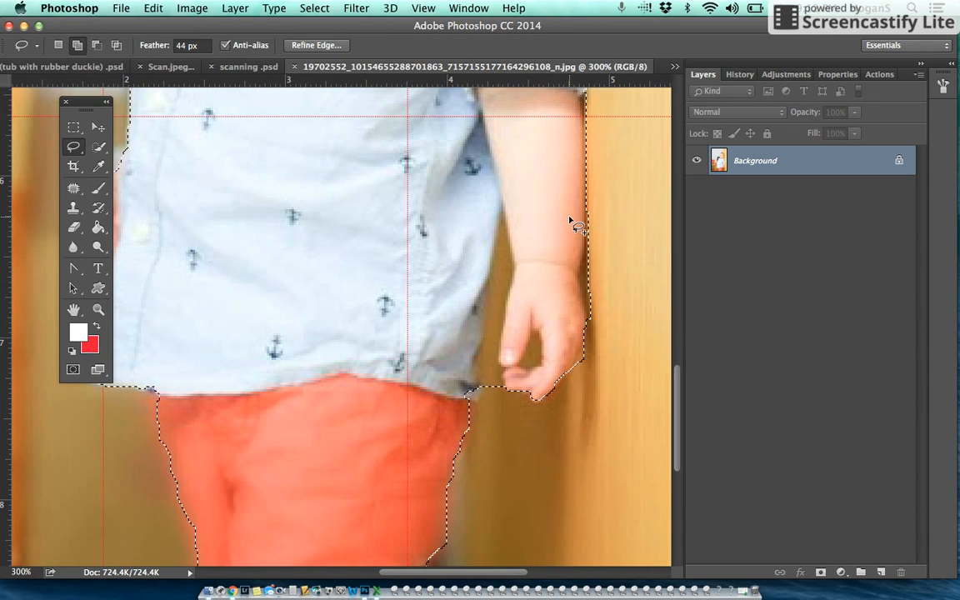
Unlock the Background layer so it becomes a regular layer.
left_click(899, 161)
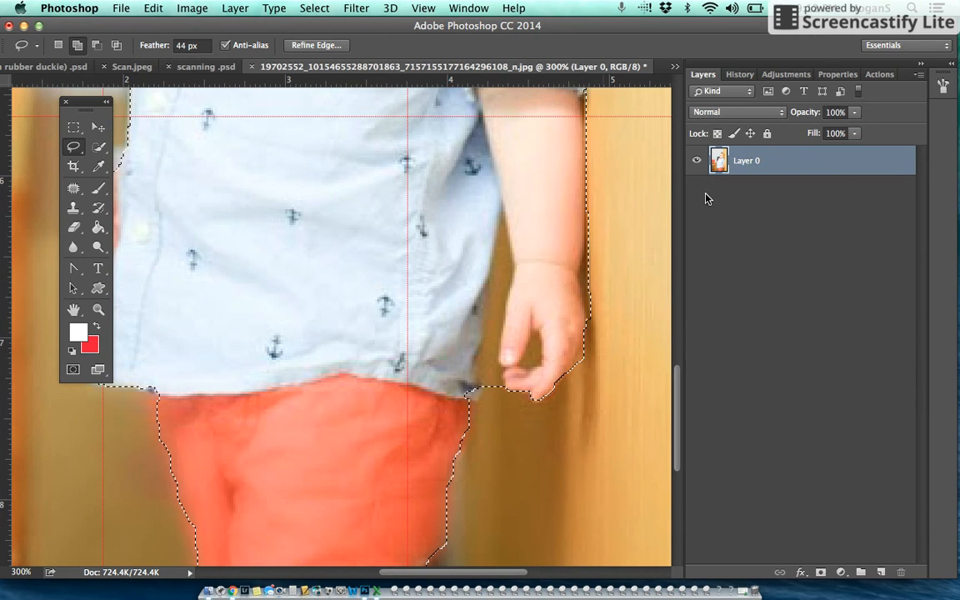
mouse_move(591, 240)
left_mouse_down()
mouse_move(624, 228)
mouse_move(574, 266)
left_mouse_up()
scroll(499, 255, "up", 10)
scroll(499, 254, "left", 5)
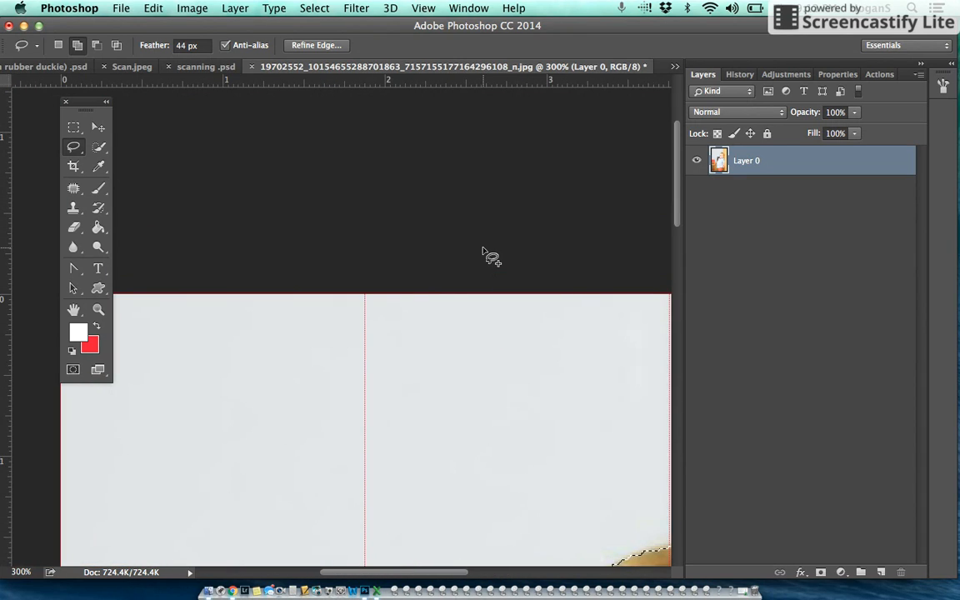
Set the Lasso feather to 0 px and add the outer edge of the boy's ear on the grey wall side to the selection.
double_click(183, 46)
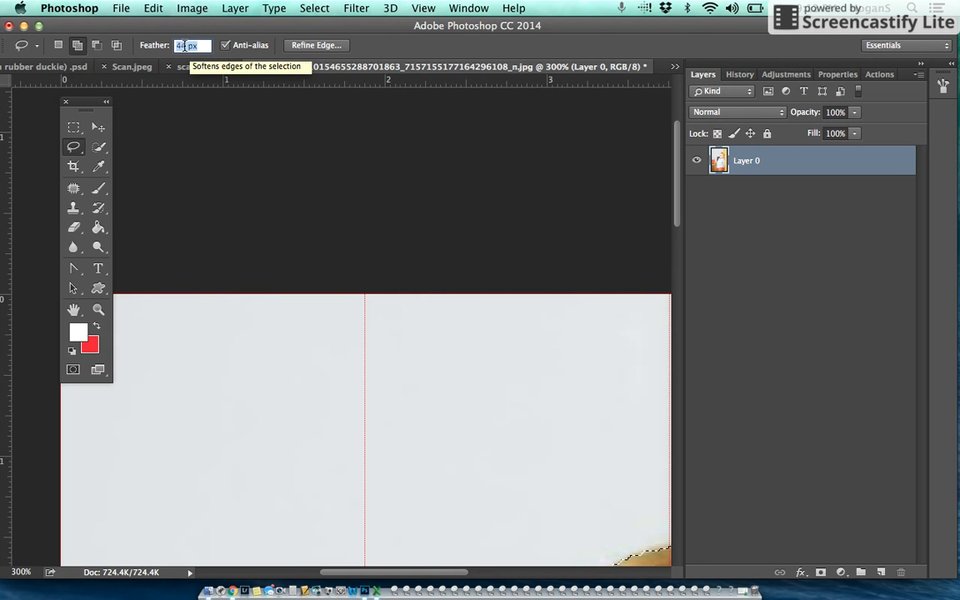
scroll(183, 149, "down", 3)
scroll(183, 149, "right", 3)
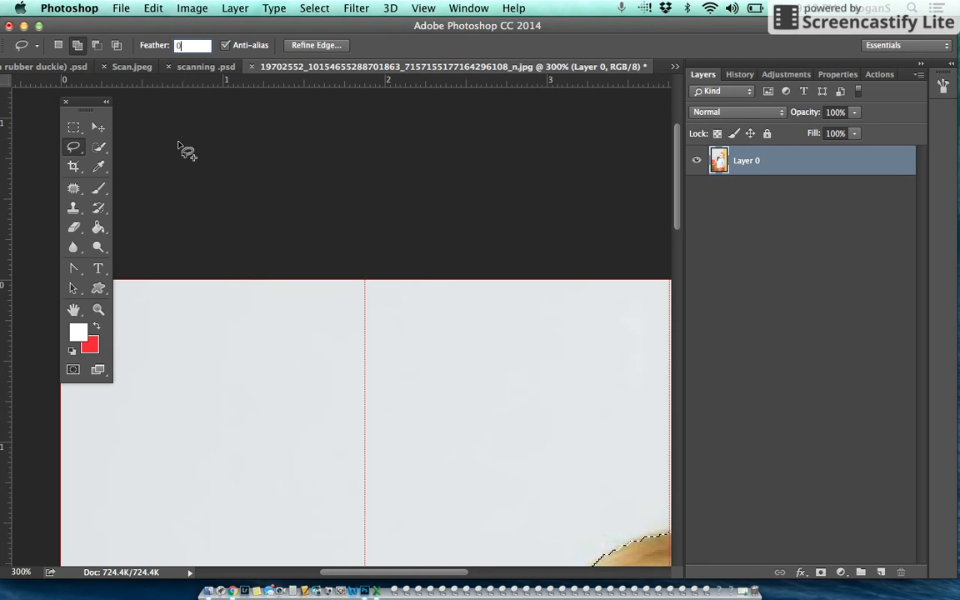
scroll(183, 150, "down", 10)
scroll(183, 150, "right", 2)
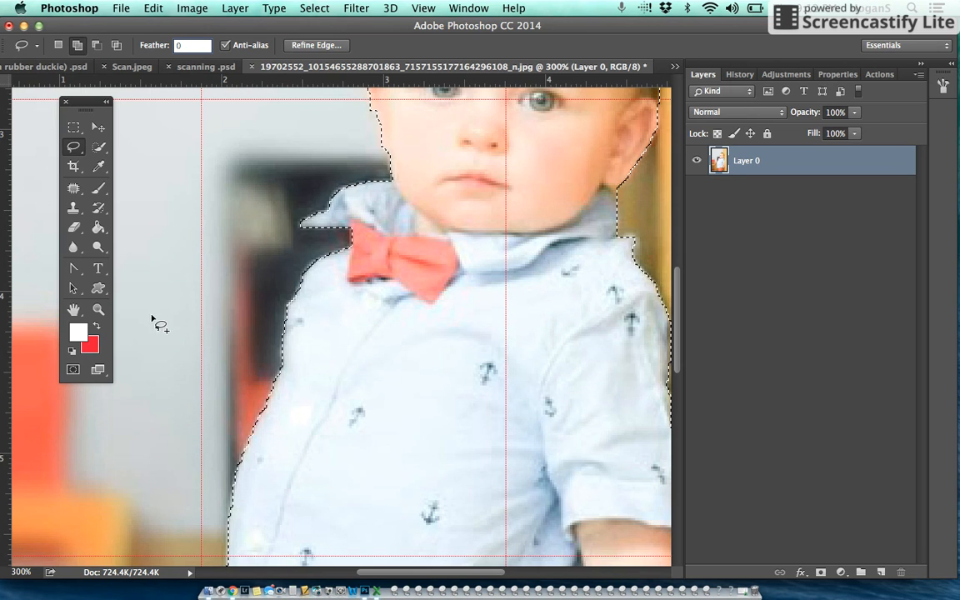
scroll(297, 307, "up", 8)
scroll(297, 306, "right", 2)
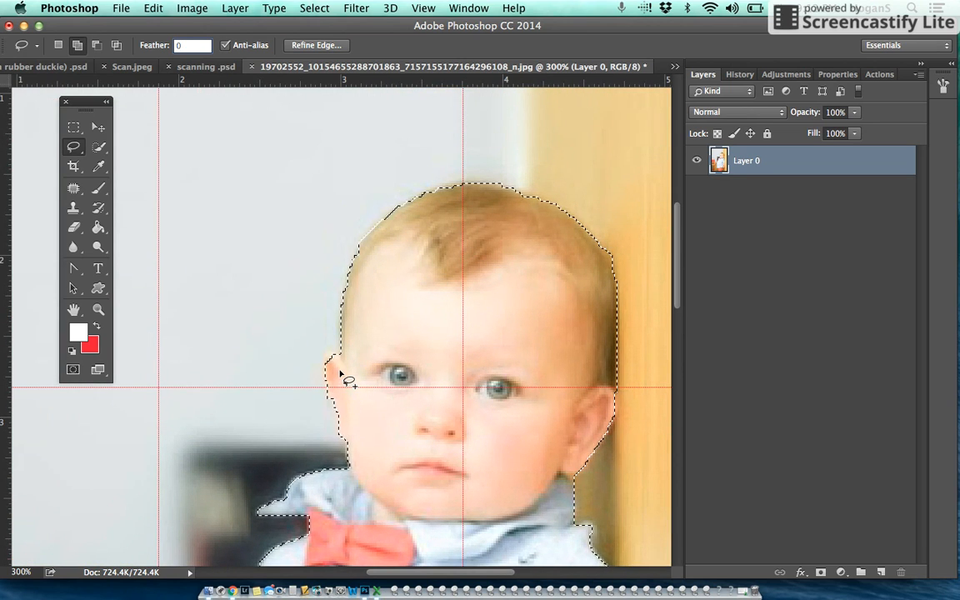
key("Return")
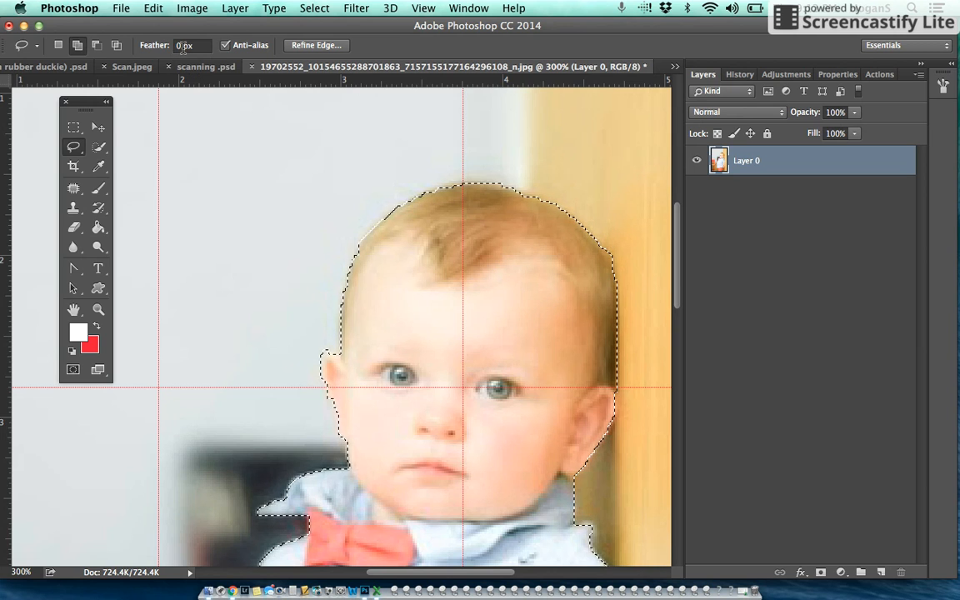
Try the standard Lasso in New Selection mode by drawing freehand loops over the grey wall and the boy's forehead.
scroll(368, 415, "down", 15)
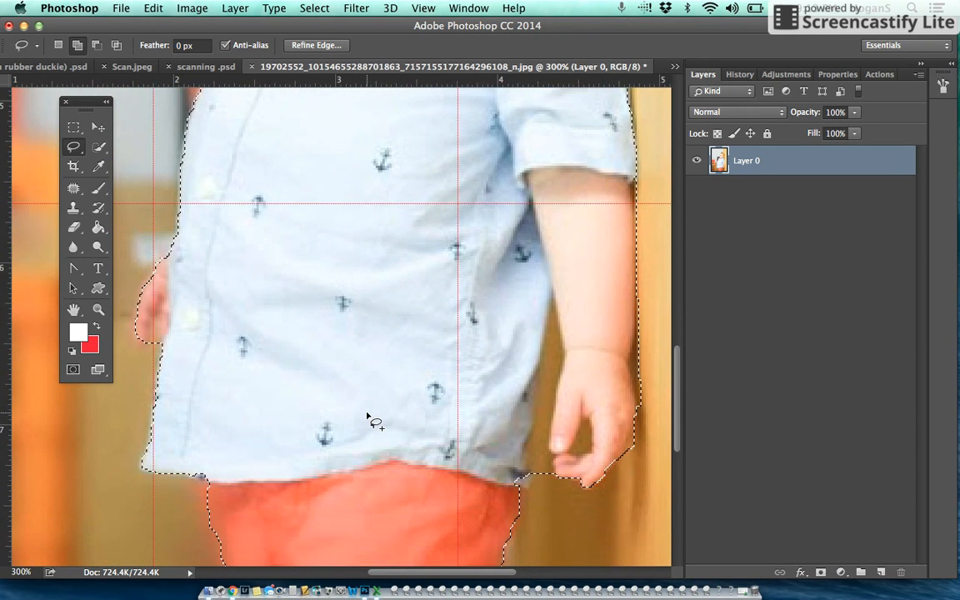
left_click(73, 148)
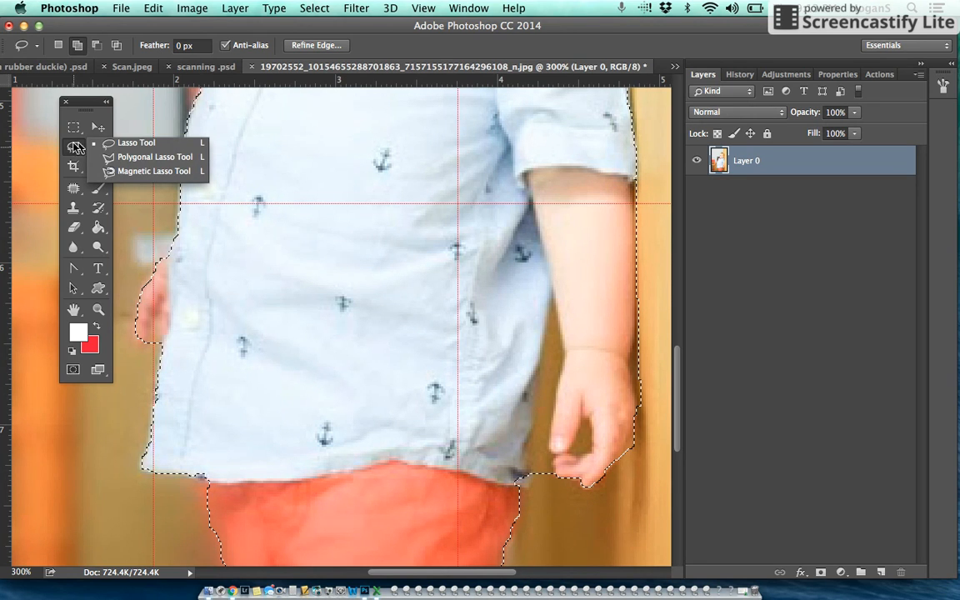
left_click(132, 143)
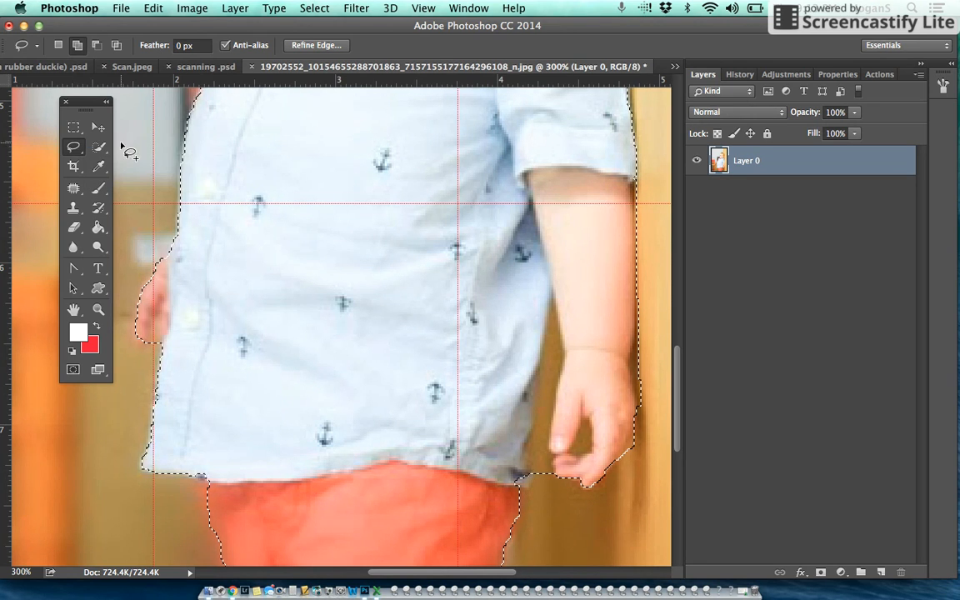
left_click(98, 46)
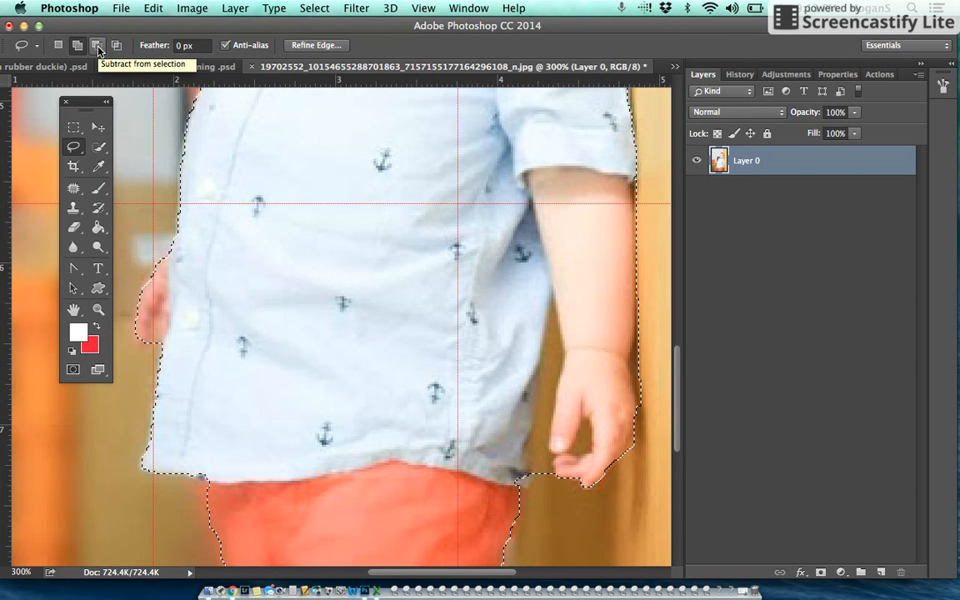
left_click(58, 46)
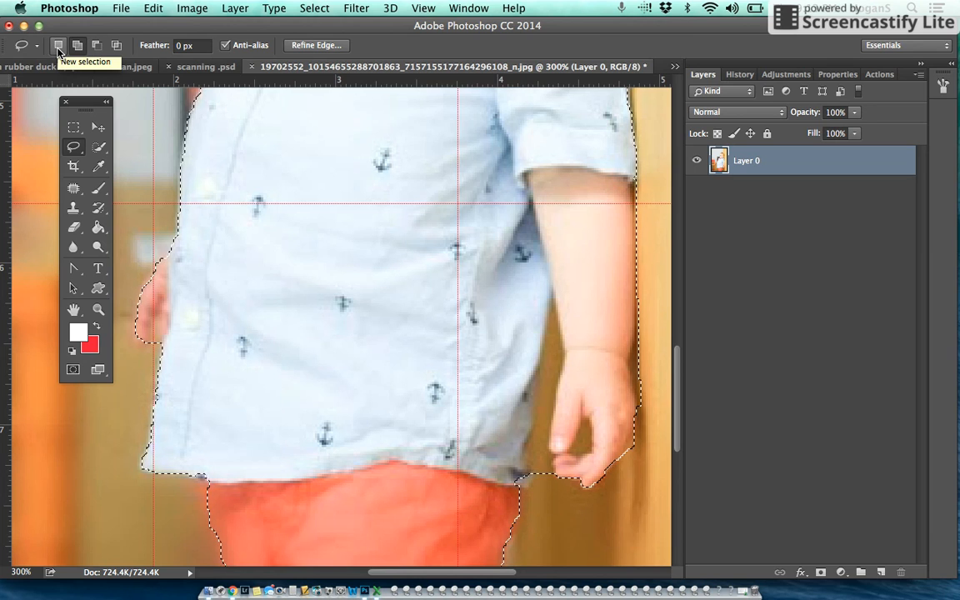
scroll(154, 133, "up", 5)
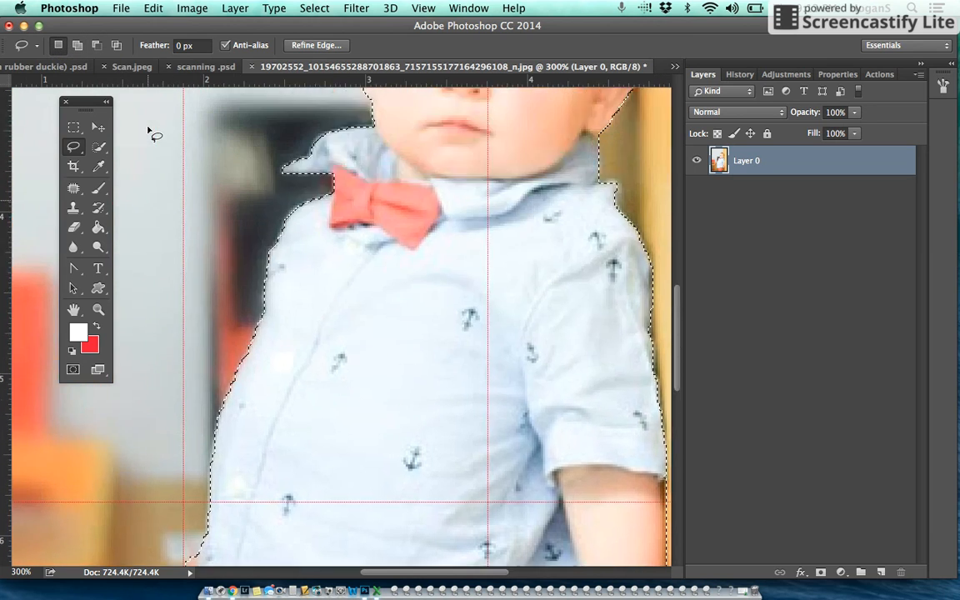
scroll(154, 133, "up", 3)
mouse_move(179, 174)
left_mouse_down()
mouse_move(278, 360)
mouse_move(154, 149)
left_mouse_up()
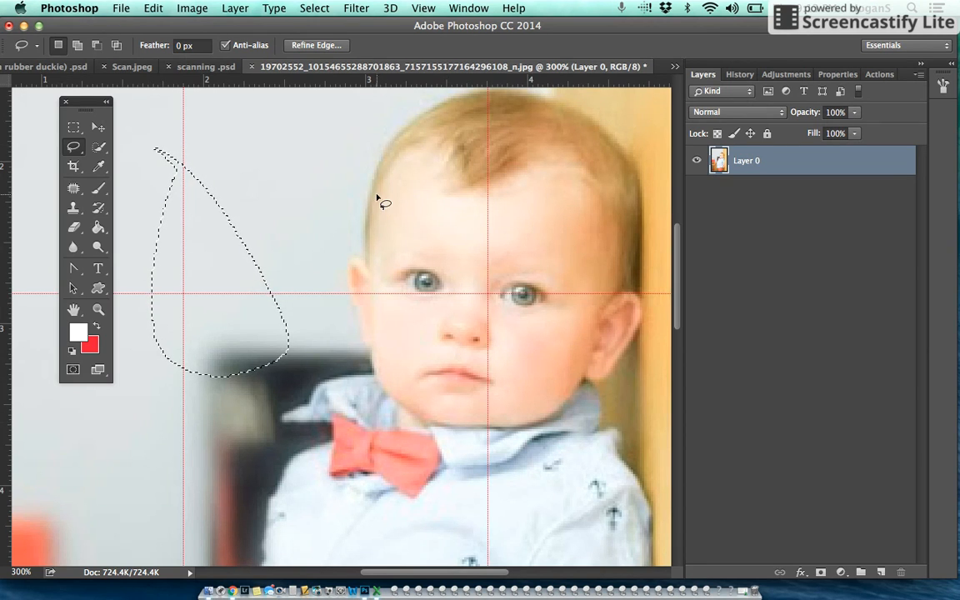
mouse_move(447, 129)
left_mouse_down()
mouse_move(479, 277)
mouse_move(443, 133)
left_mouse_up()
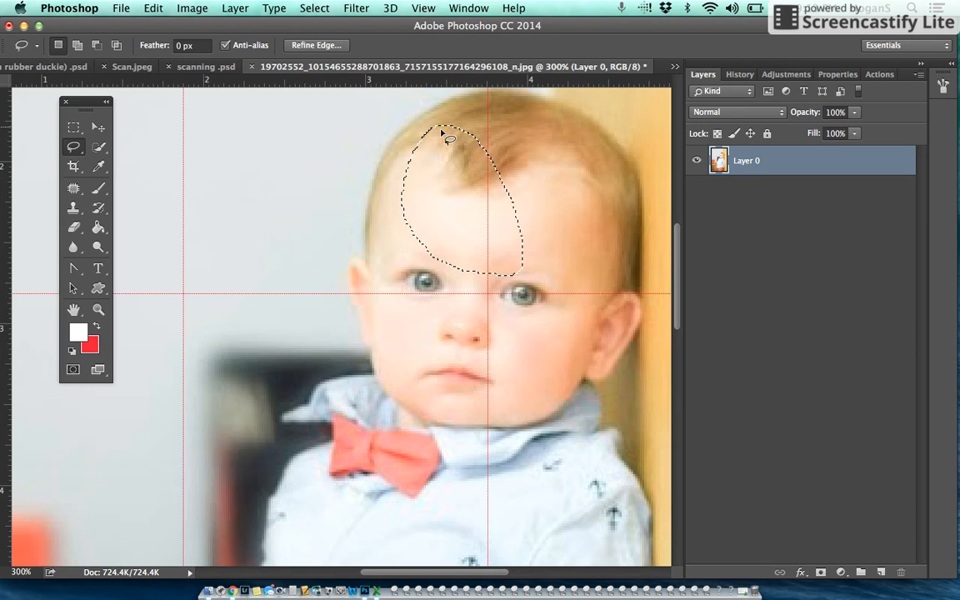
Revert the document history to the third Lasso state after Make Layer, restoring the boy's full selection.
left_click(741, 75)
left_click(747, 379)
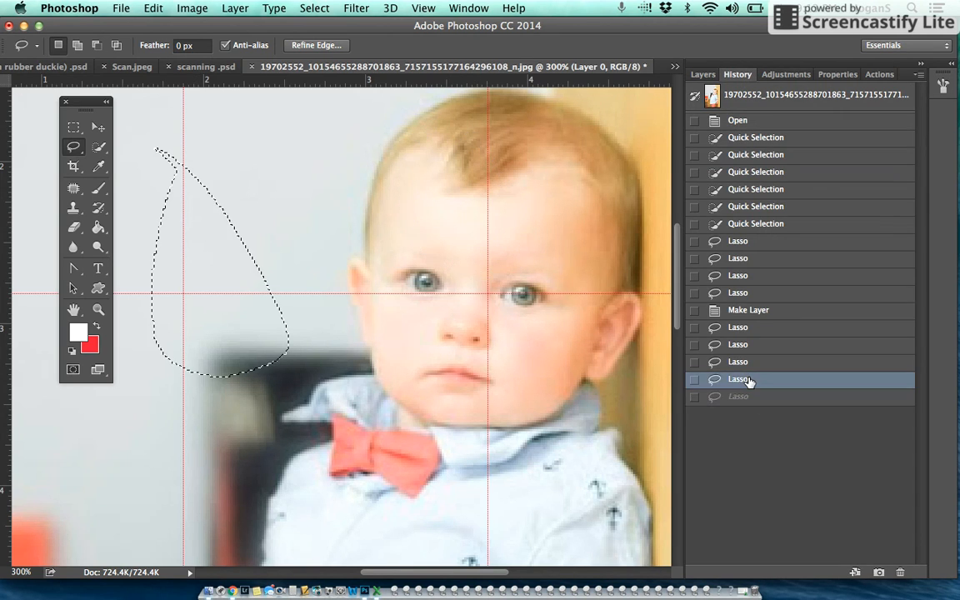
left_click(749, 363)
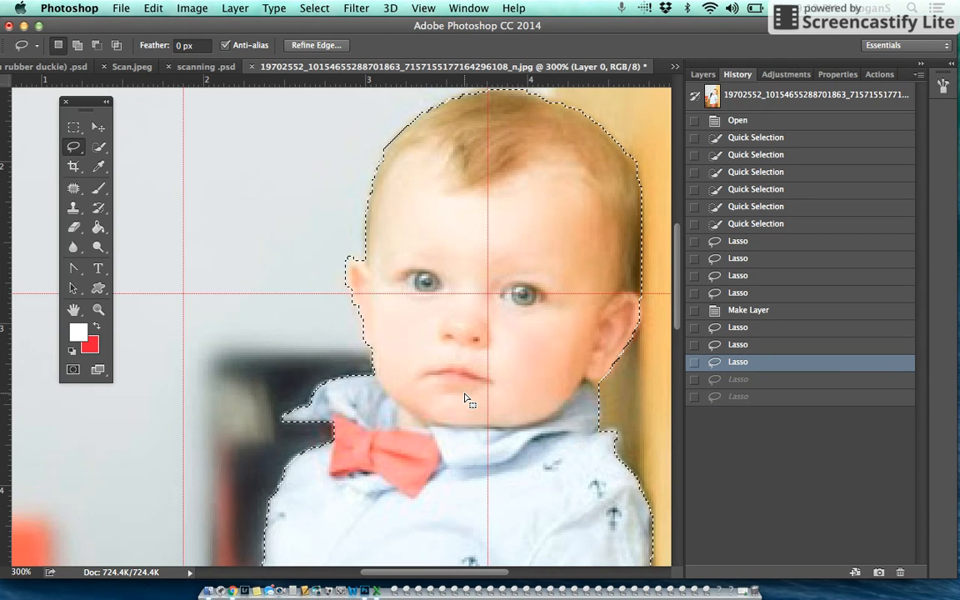
Try to subtract the gap between the boy's shirt and lowered arm from the selection with the standard Lasso, and undo it.
left_click(77, 45)
left_click(96, 46)
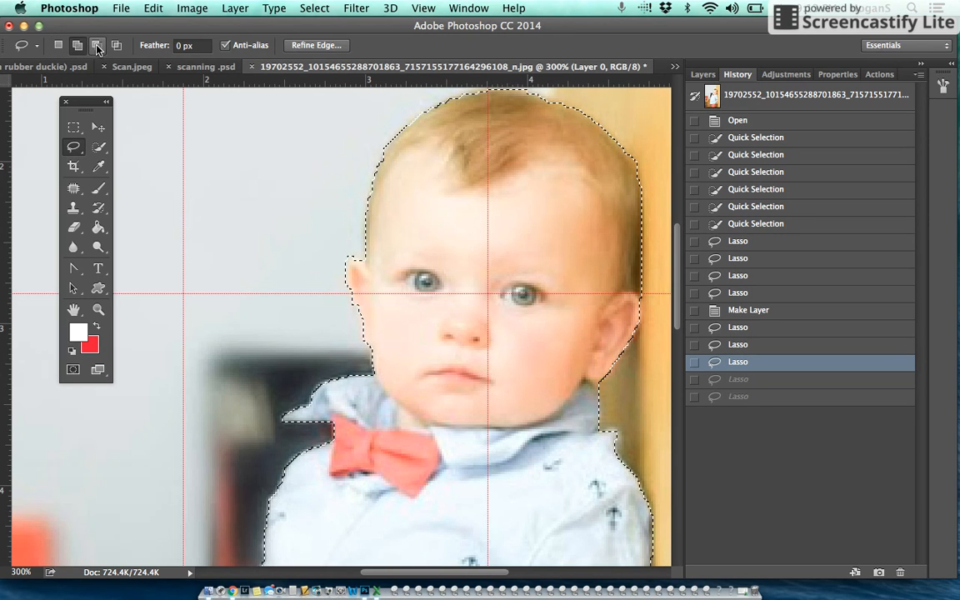
scroll(240, 296, "down", 15)
scroll(240, 295, "right", 5)
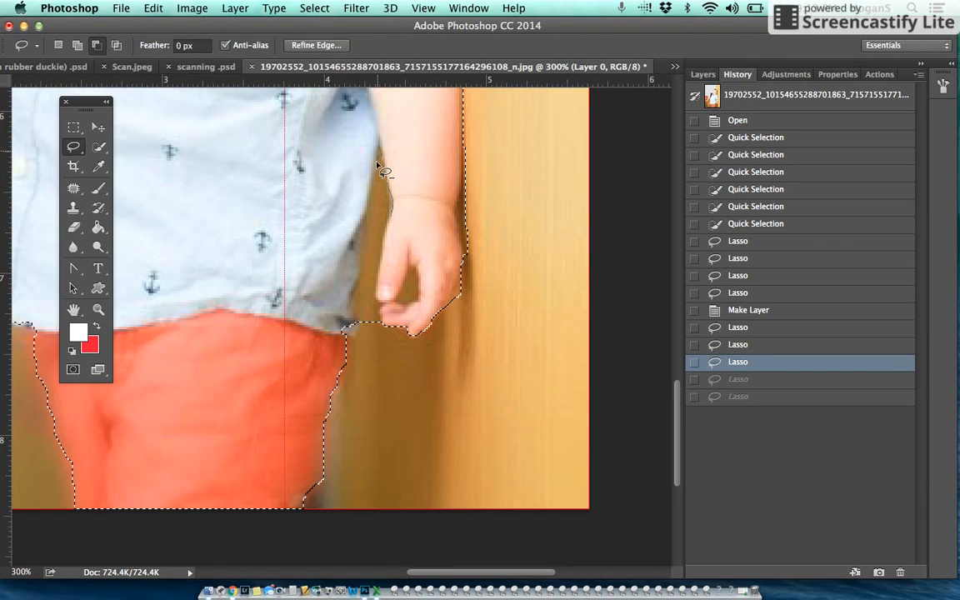
left_click_drag(364, 198, 364, 233)
left_click_drag(383, 164, 381, 154)
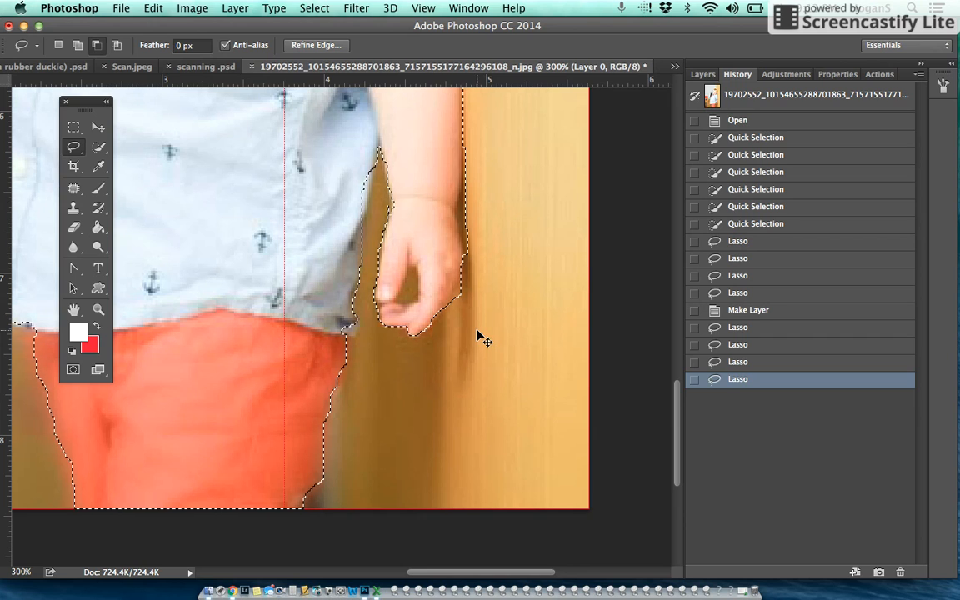
key("ctrl+alt+z")
key("ctrl+alt+z")
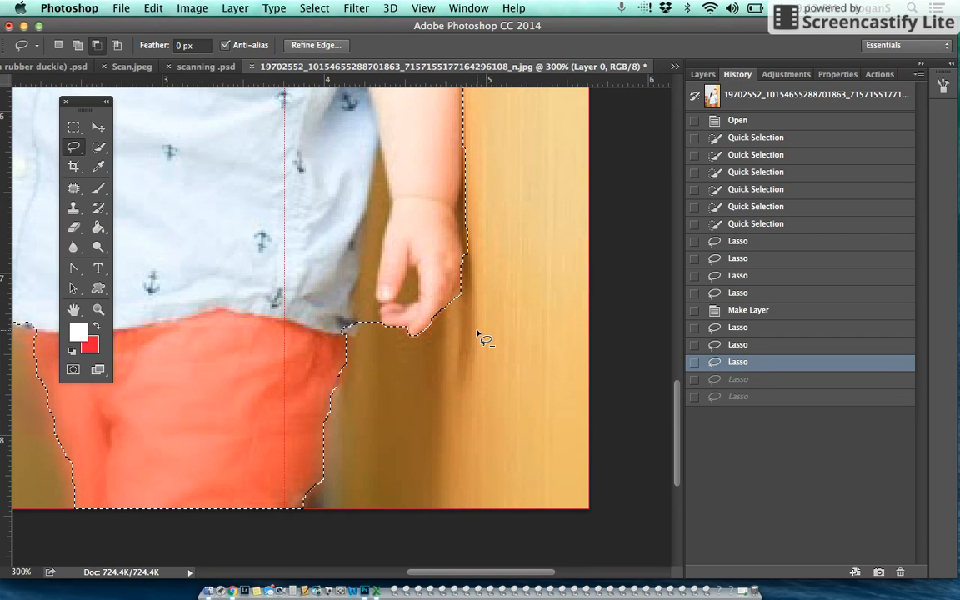
Subtract the gap between shirt and lowered arm and the opening inside the hand from the selection with the Magnetic Lasso.
left_click(74, 147)
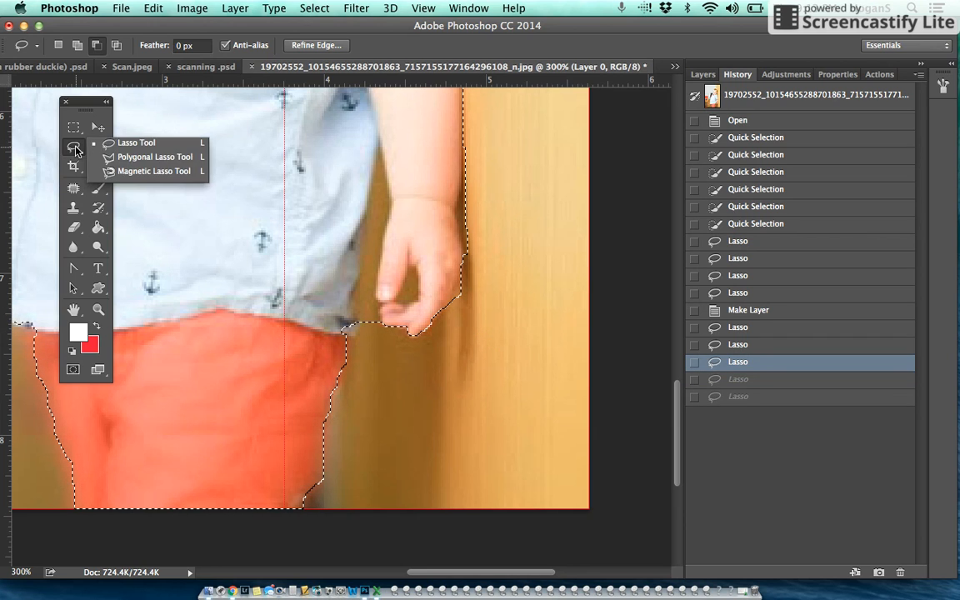
left_click(117, 170)
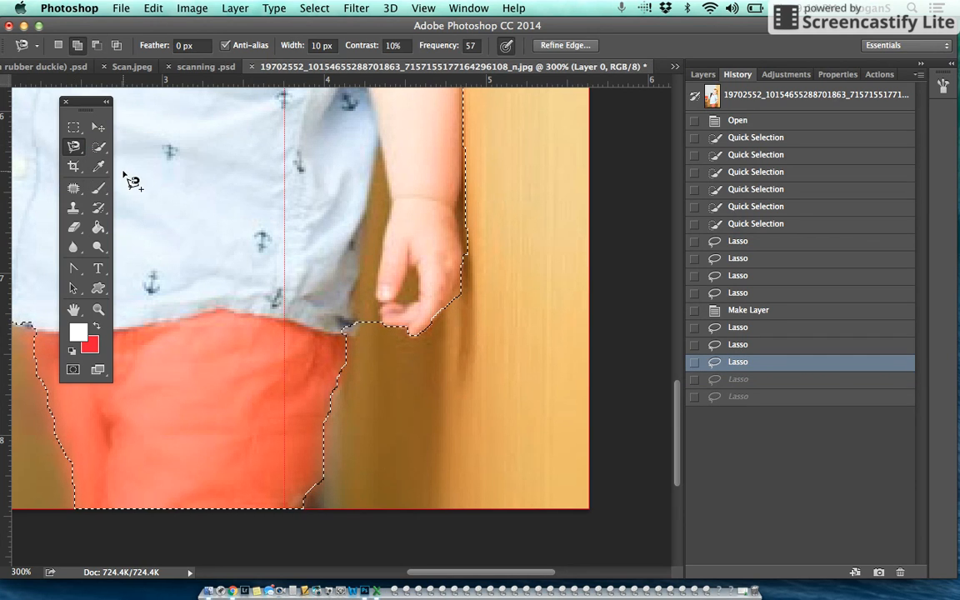
left_click(98, 46)
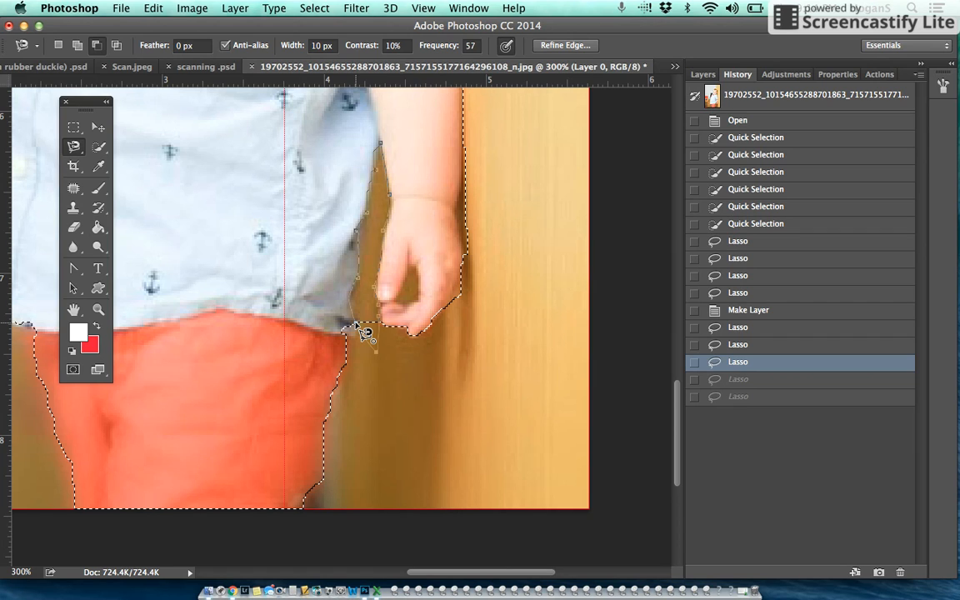
left_click(364, 333)
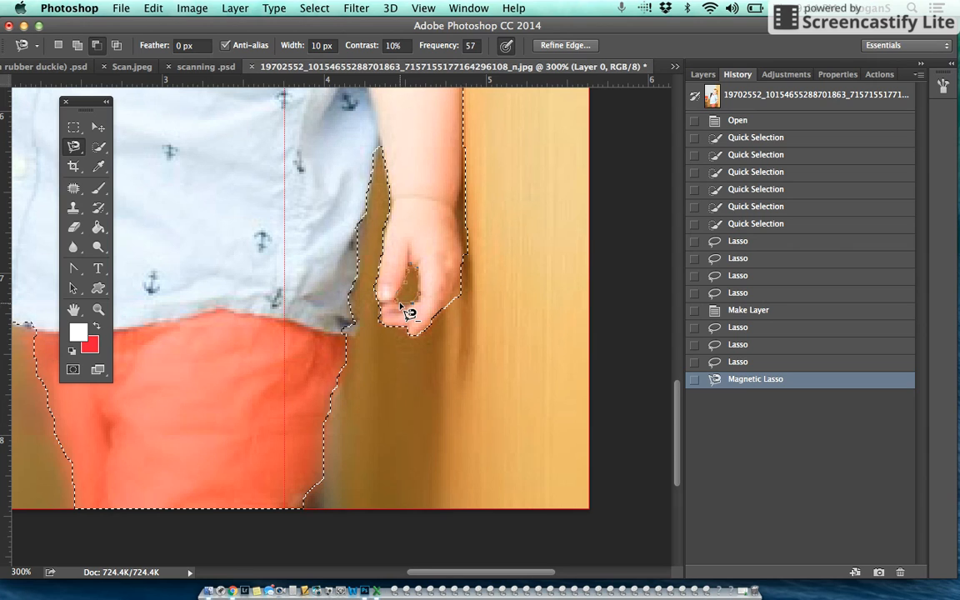
left_click(406, 311)
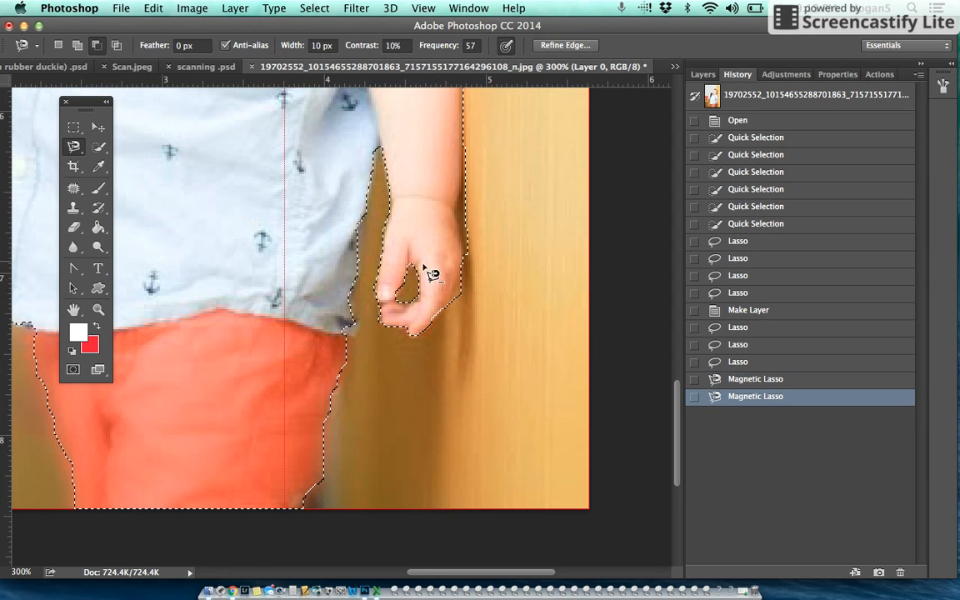
Copy the selected boy and paste him onto a new layer above the original photo.
scroll(413, 307, "left", 10)
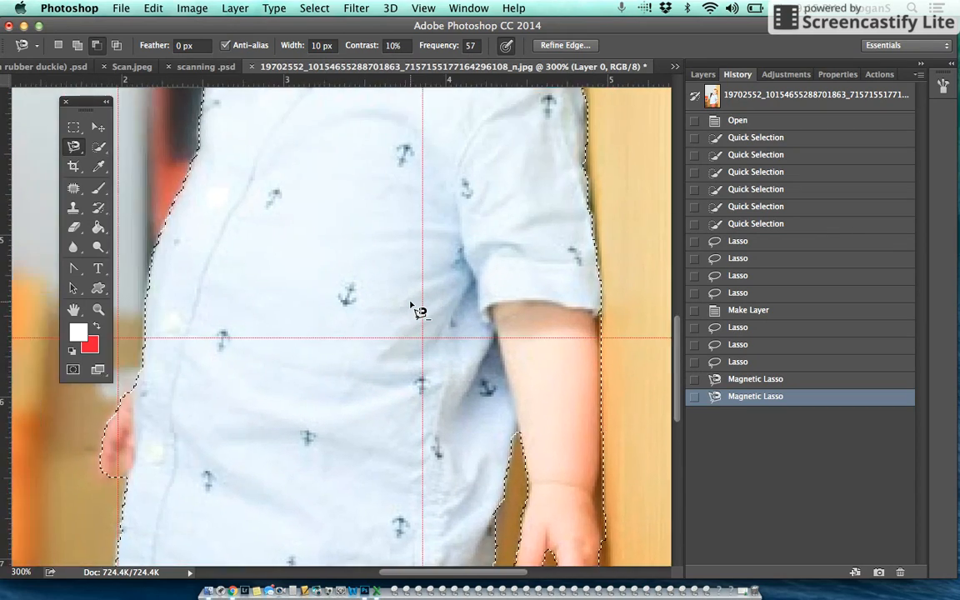
scroll(412, 307, "up", 10)
scroll(412, 307, "right", 3)
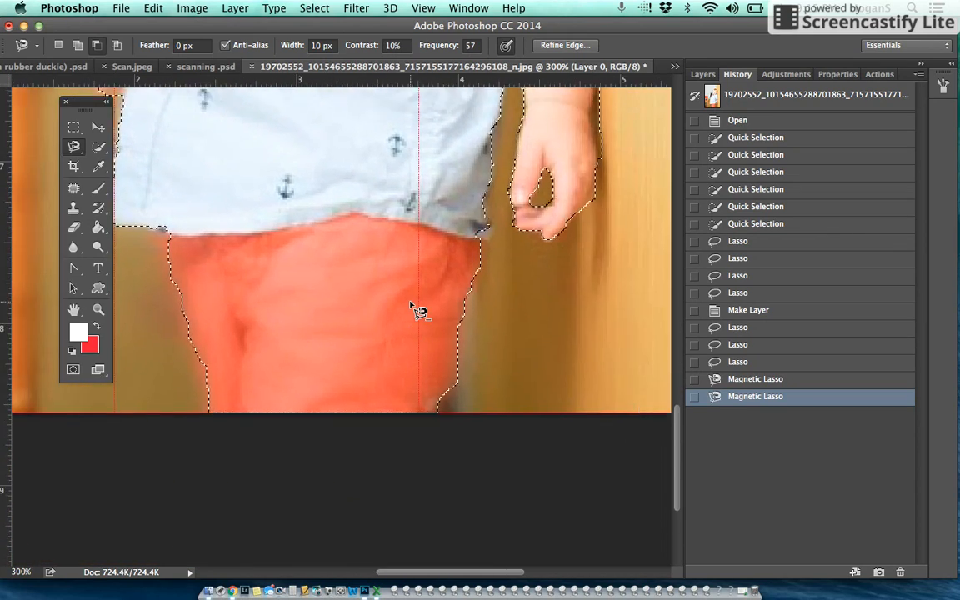
scroll(413, 307, "right", 3)
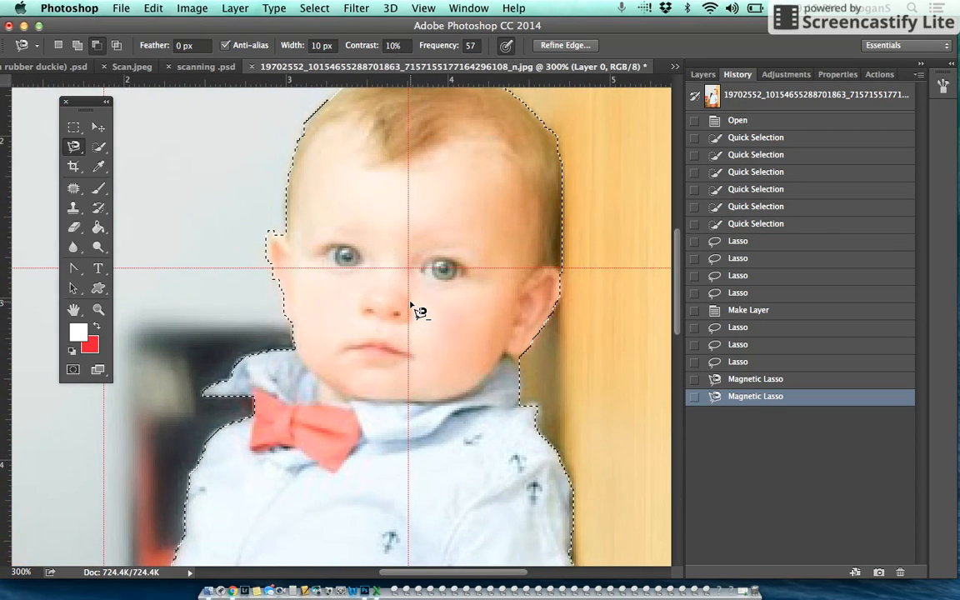
scroll(412, 306, "right", 3)
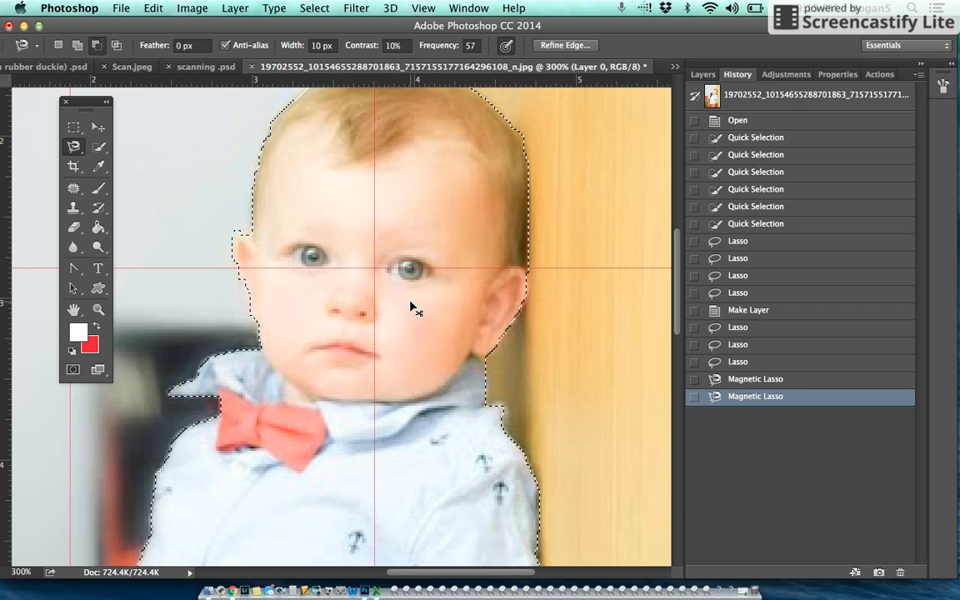
key("super+v")
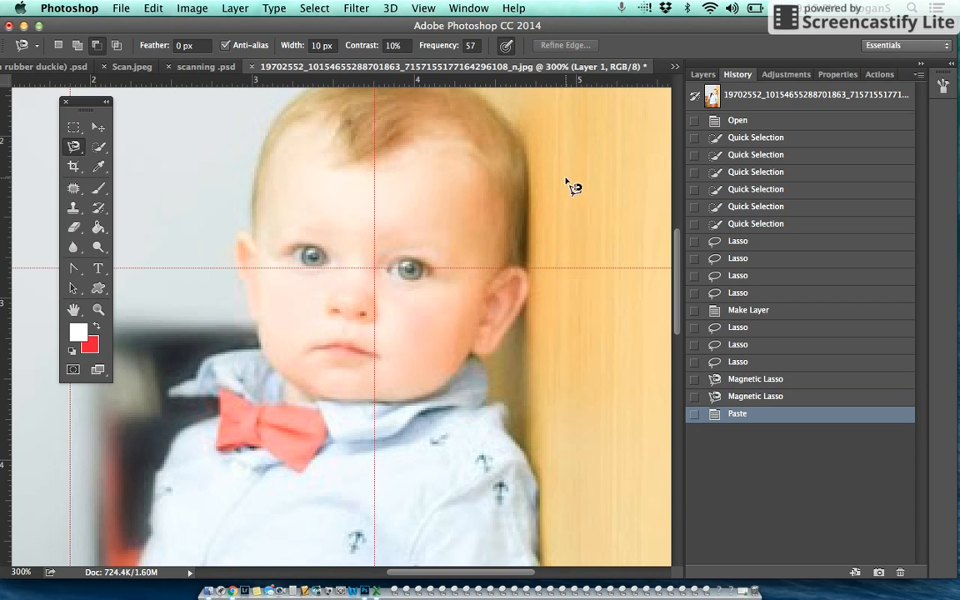
Check the whole cutout of the boy against transparency by toggling the visibility of Layer 0, leaving the layer visible.
left_click(701, 75)
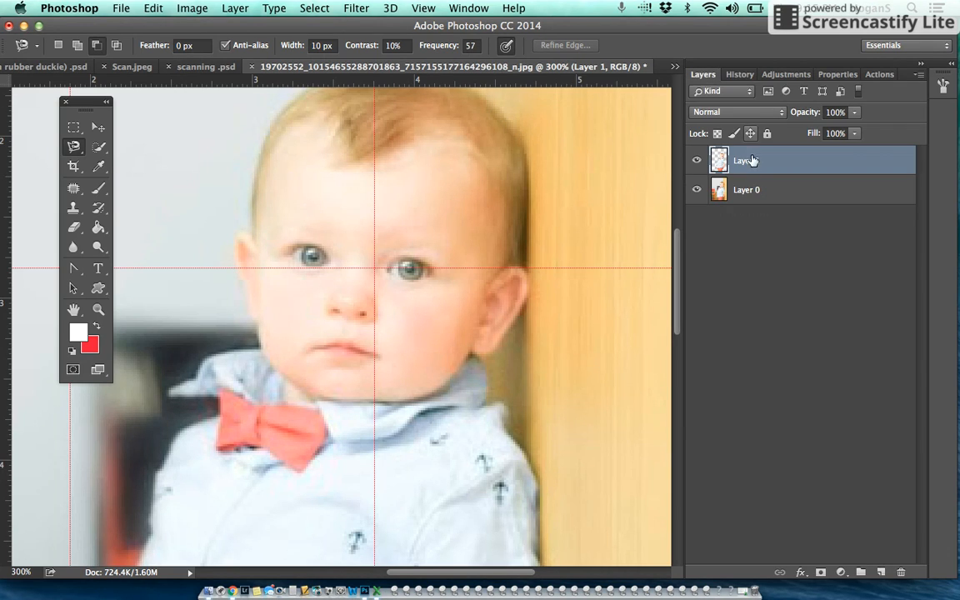
left_click(697, 191)
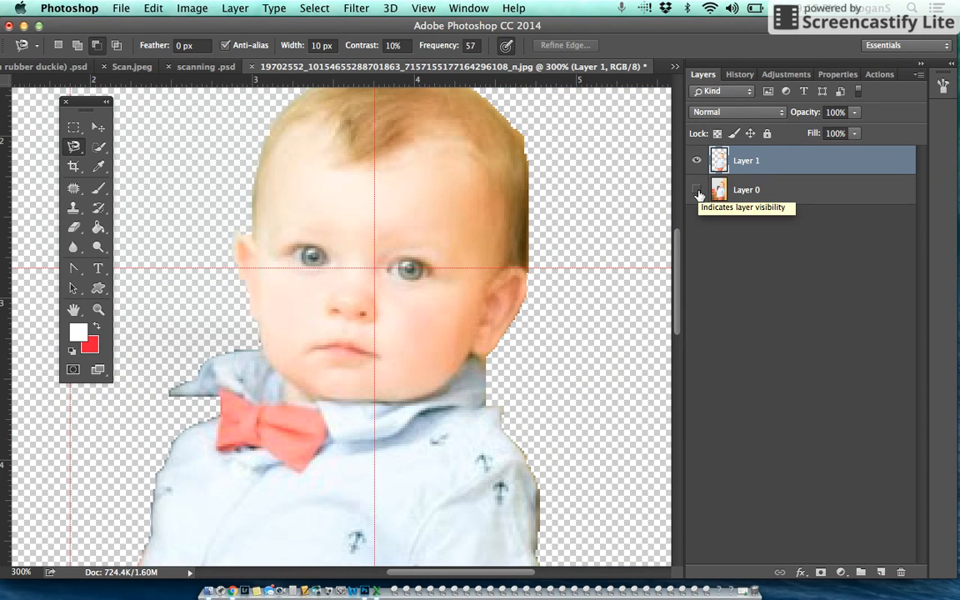
key("super+minus")
key("super+minus")
key("super+minus")
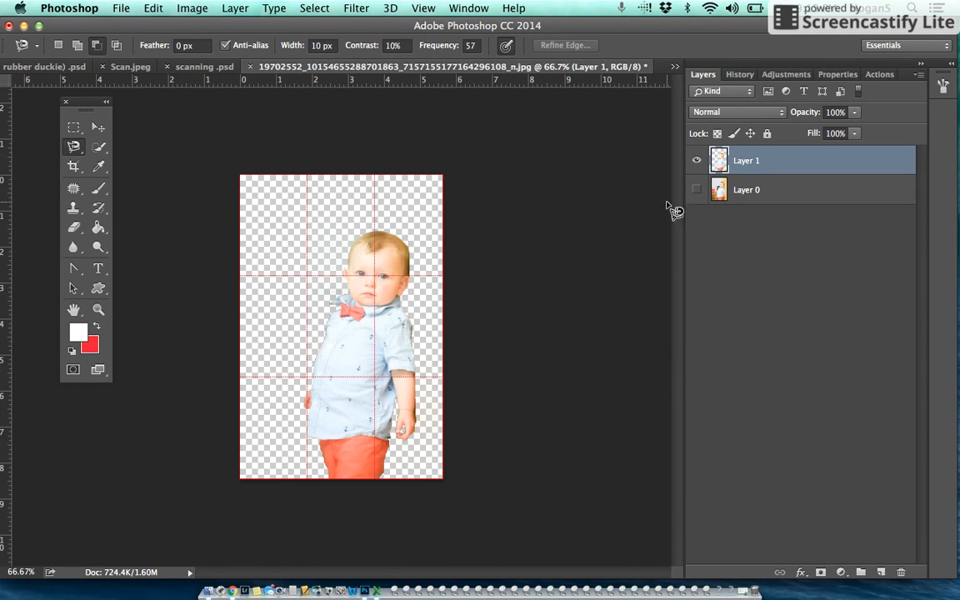
left_click(698, 191)
left_click(697, 192)
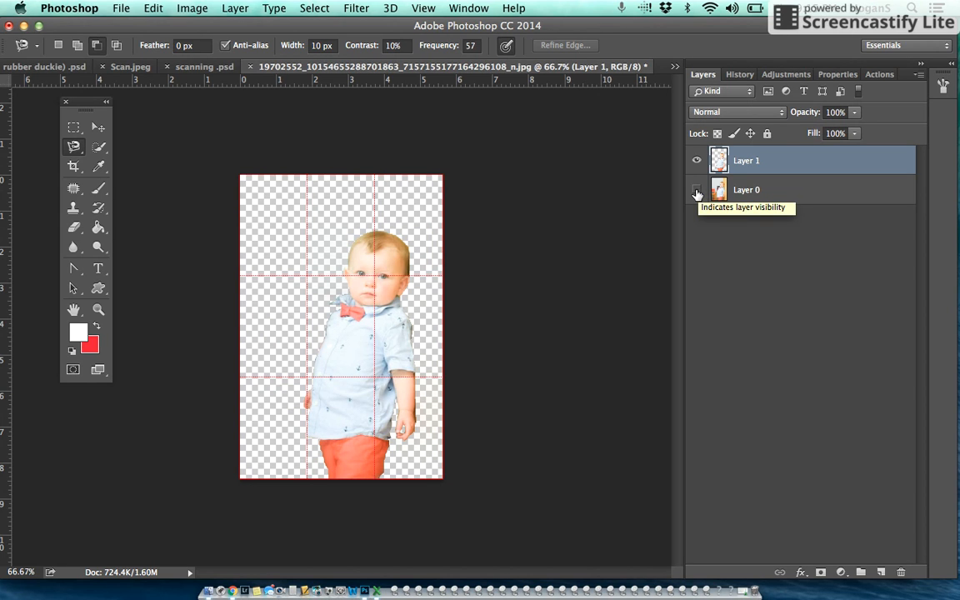
left_click(698, 191)
Save a copy of the image in JPEG format, using the surname as the file name.
left_click(123, 9)
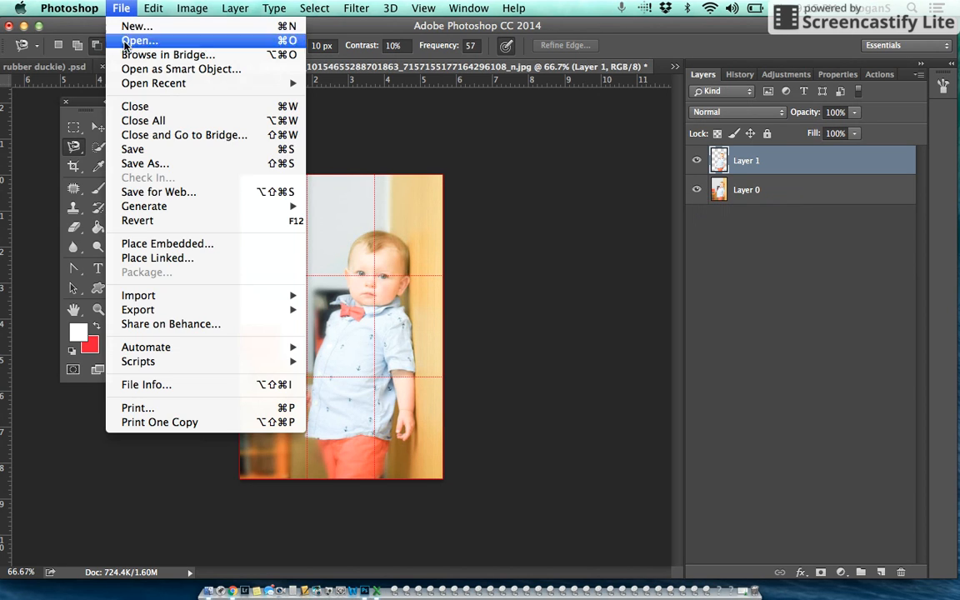
left_click(139, 164)
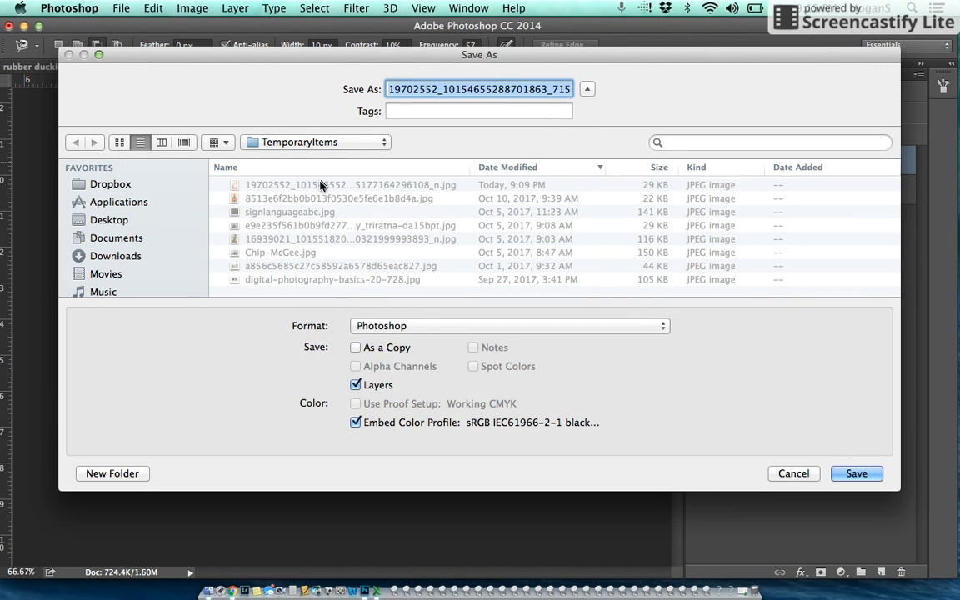
left_click(391, 327)
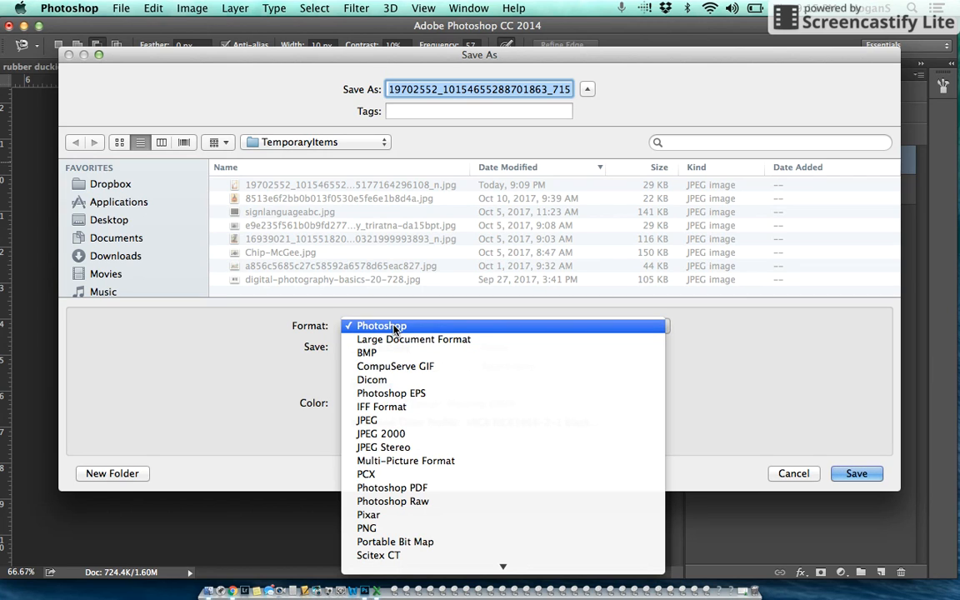
left_click(391, 420)
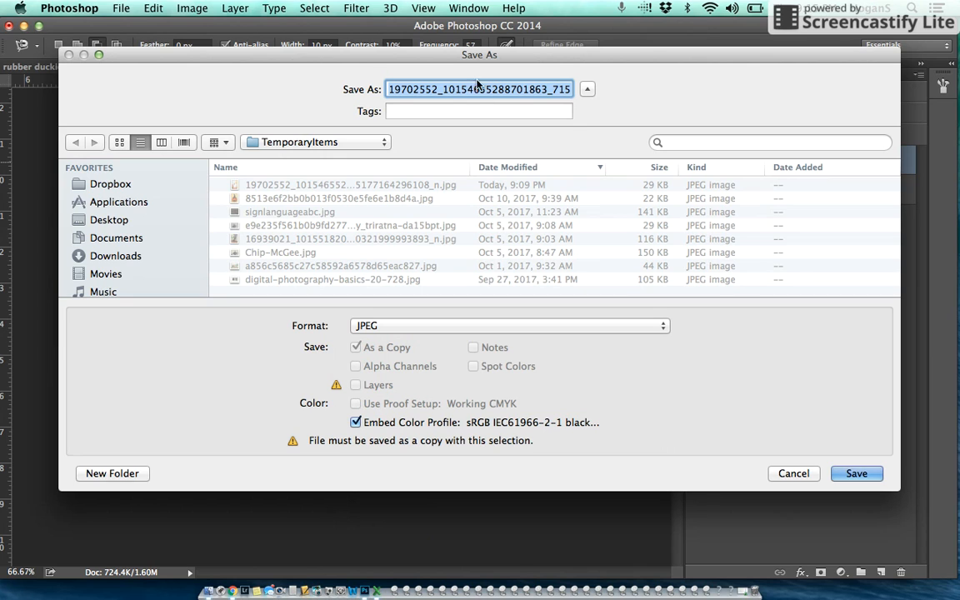
type("hogan.jpg")
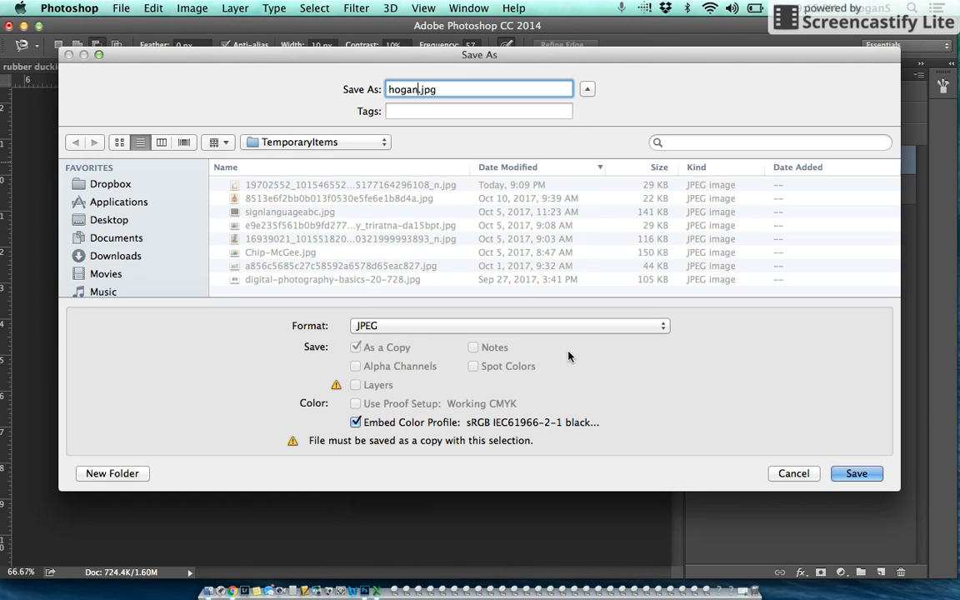
left_click(864, 474)
left_click(570, 176)
key("l")
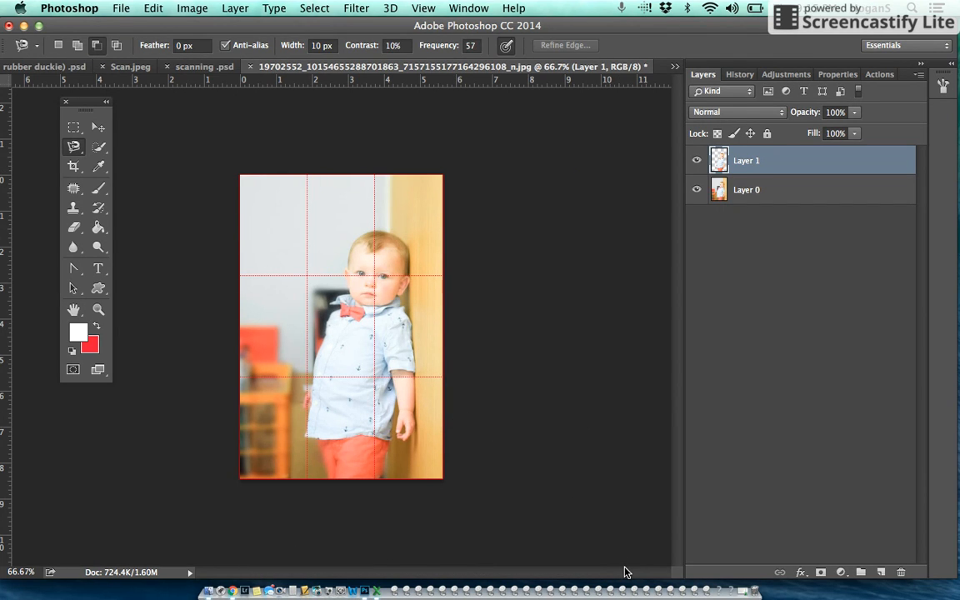
Switch to Google Chrome with the photo open in Google Classroom.
left_click(231, 592)
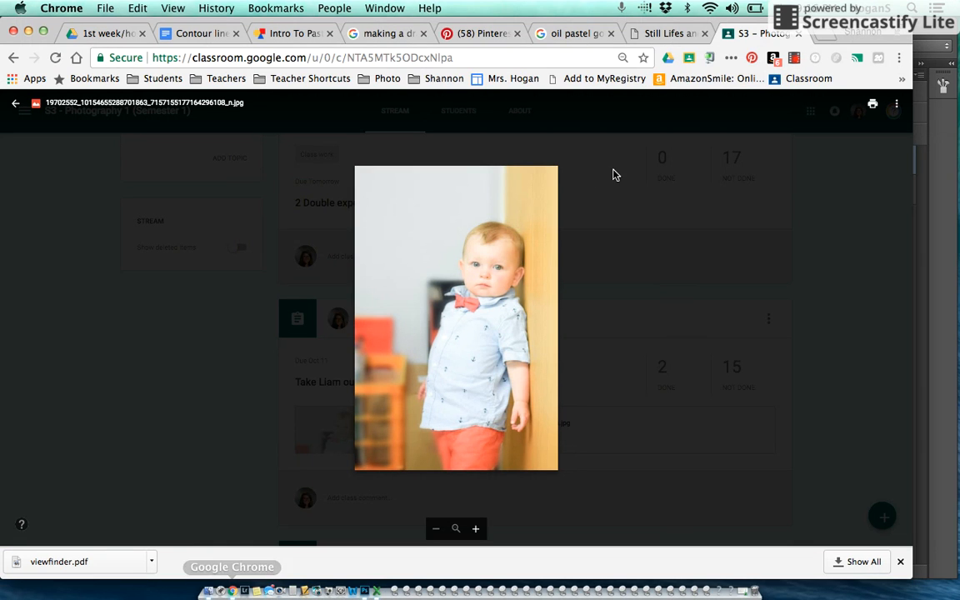